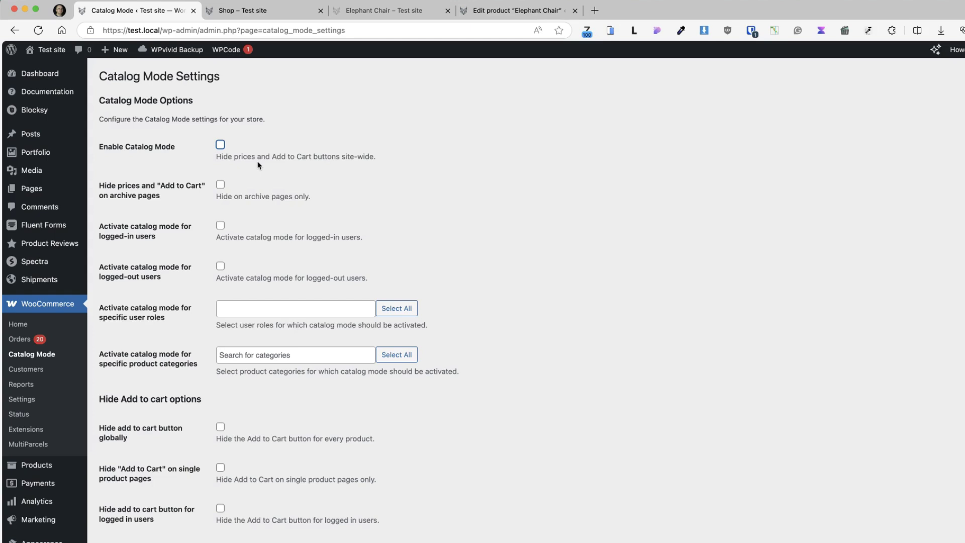
Look at the Elephant Chair product page in the shop and at its product edit page
left_click(518, 210)
left_click(383, 11)
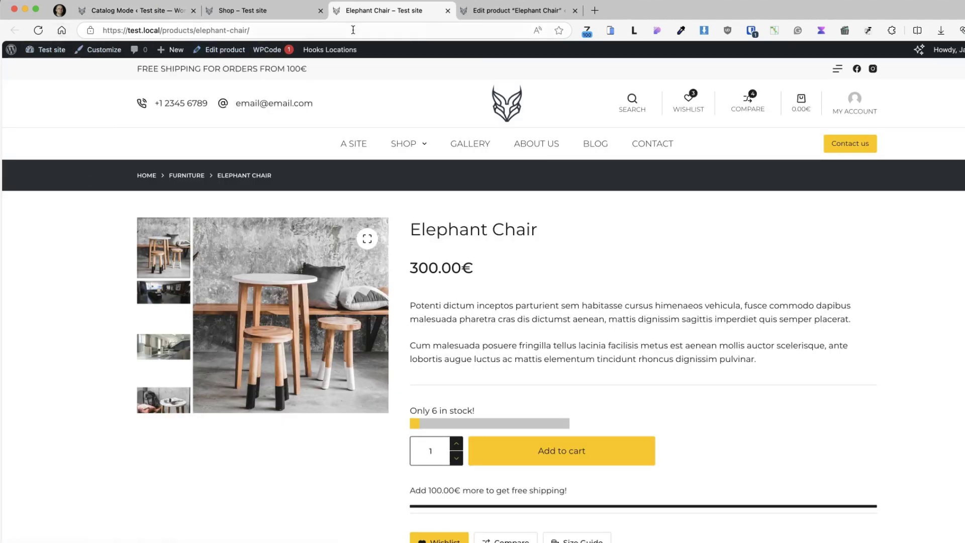
left_click(491, 10)
scroll(147, 327, "down", 10)
left_click(140, 330)
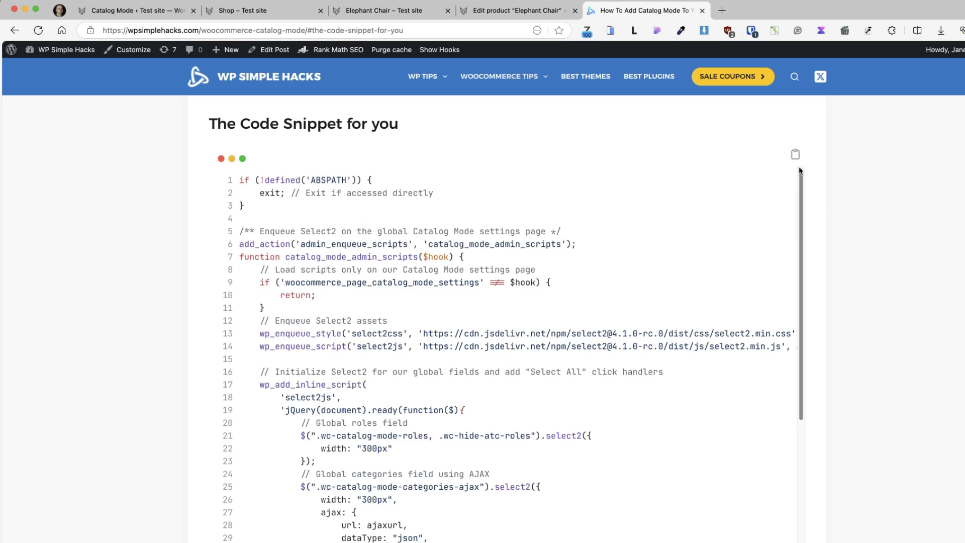
Copy the full catalog mode code snippet from the WP Simple Hacks article and return to the test site's admin
left_click(796, 154)
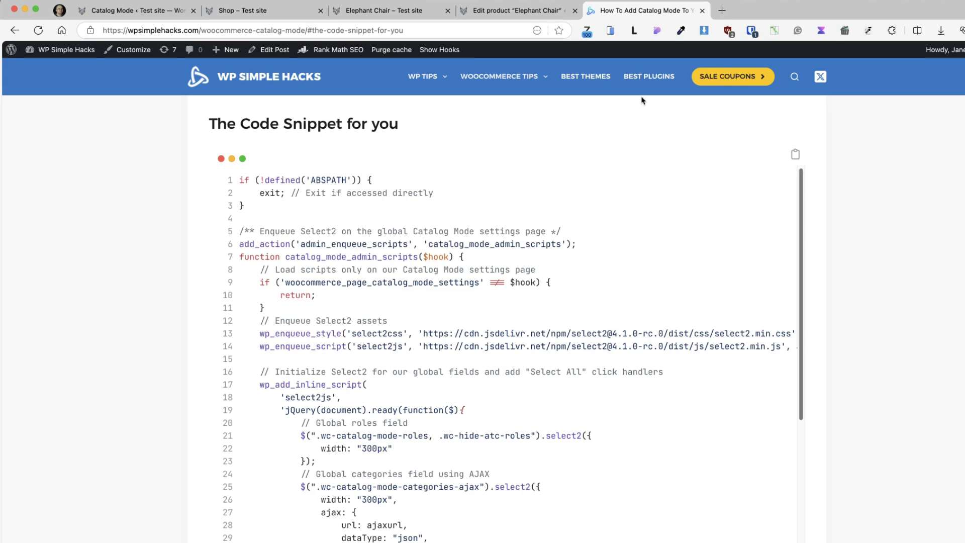
left_click(130, 10)
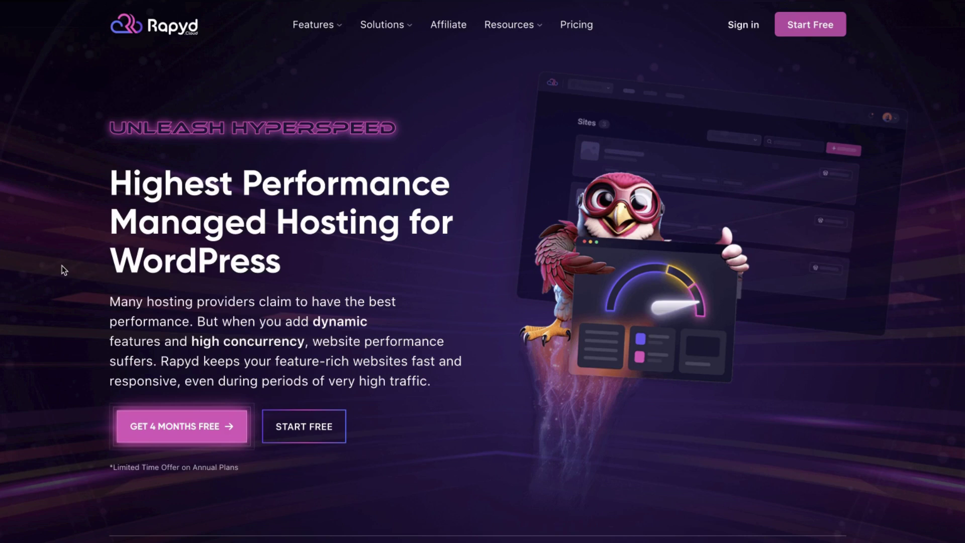
Examine the performance and security features on the Rapyd hosting site and open its free trial sign-up page
scroll(62, 266, "down", 2)
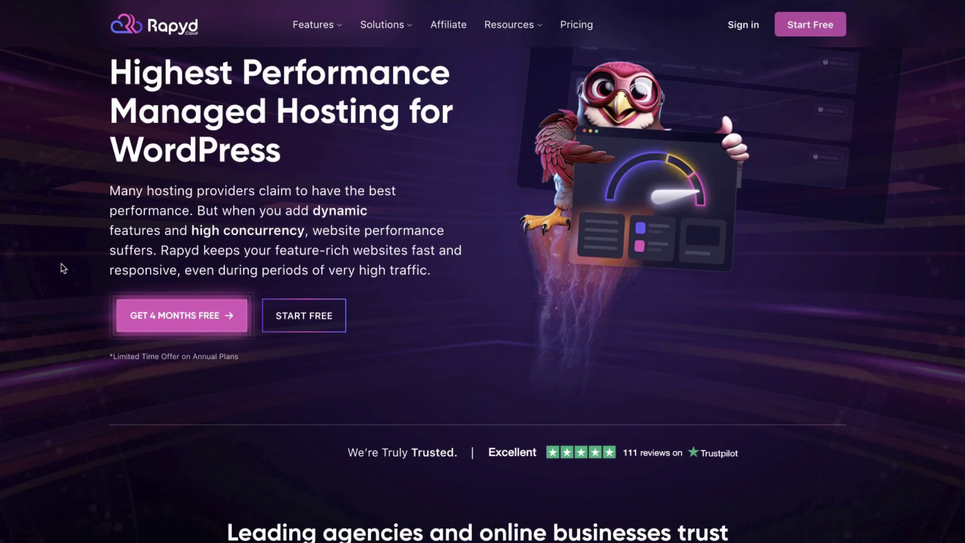
scroll(63, 268, "down", 2)
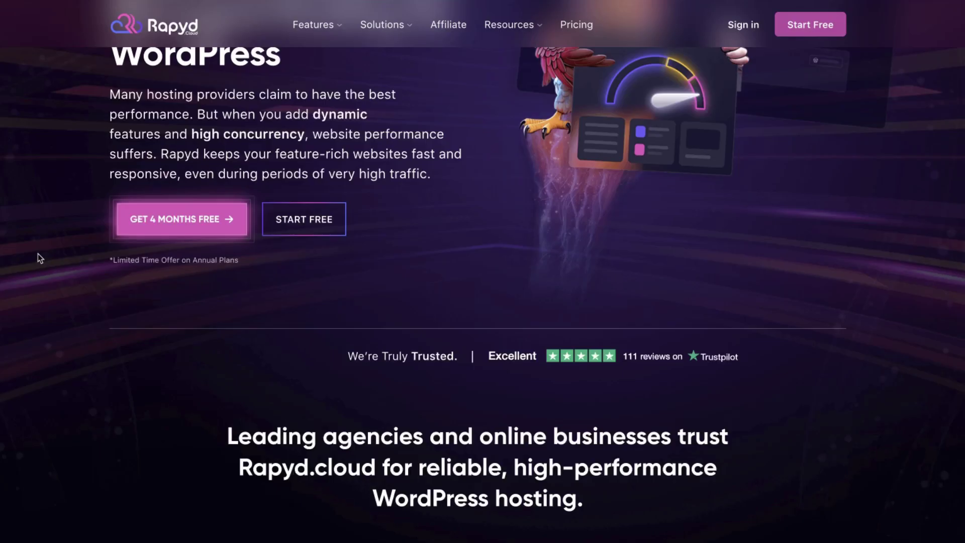
scroll(37, 253, "down", 12)
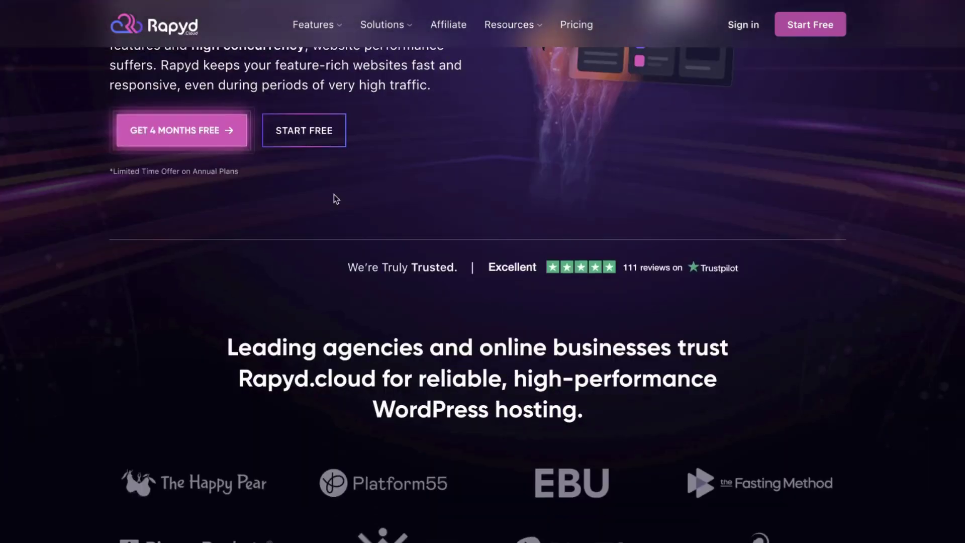
scroll(26, 173, "down", 8)
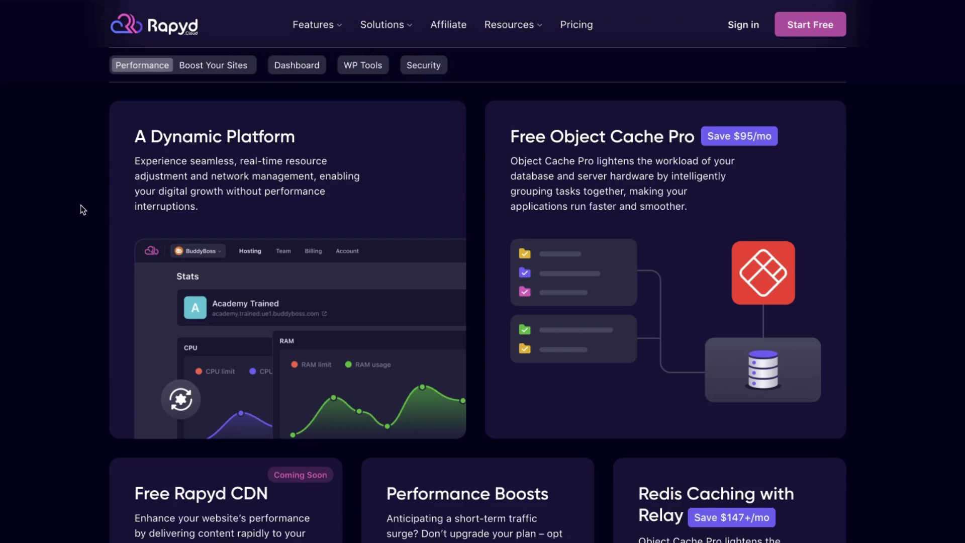
scroll(86, 217, "down", 6)
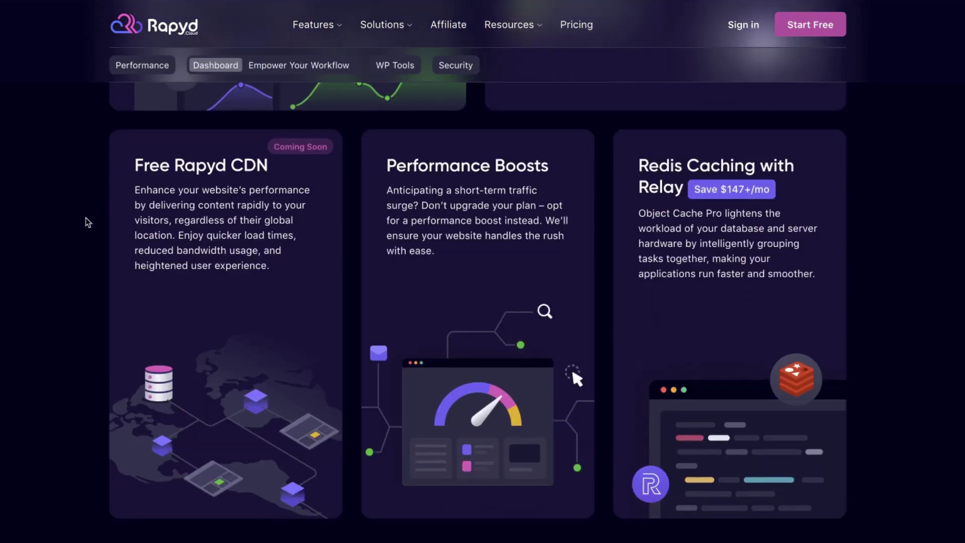
scroll(107, 217, "down", 10)
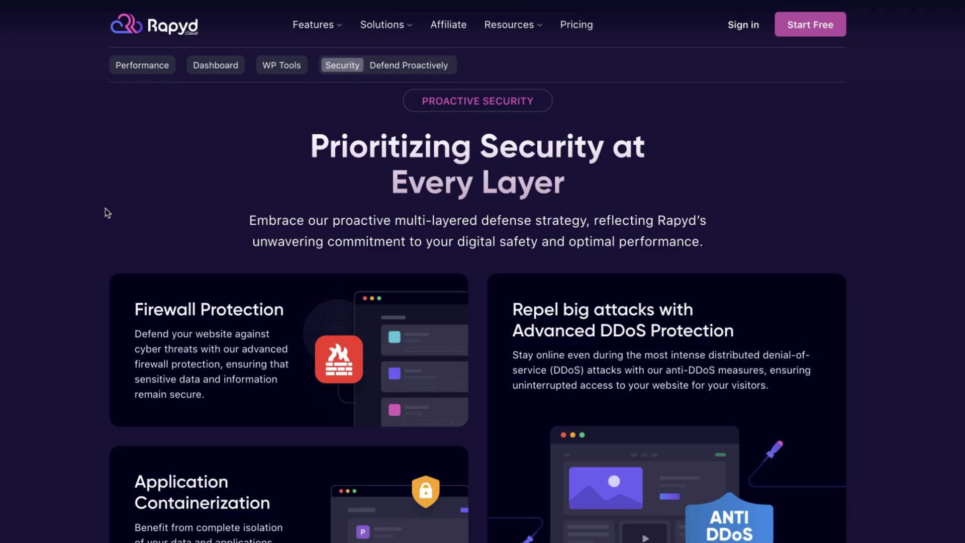
scroll(104, 208, "down", 2)
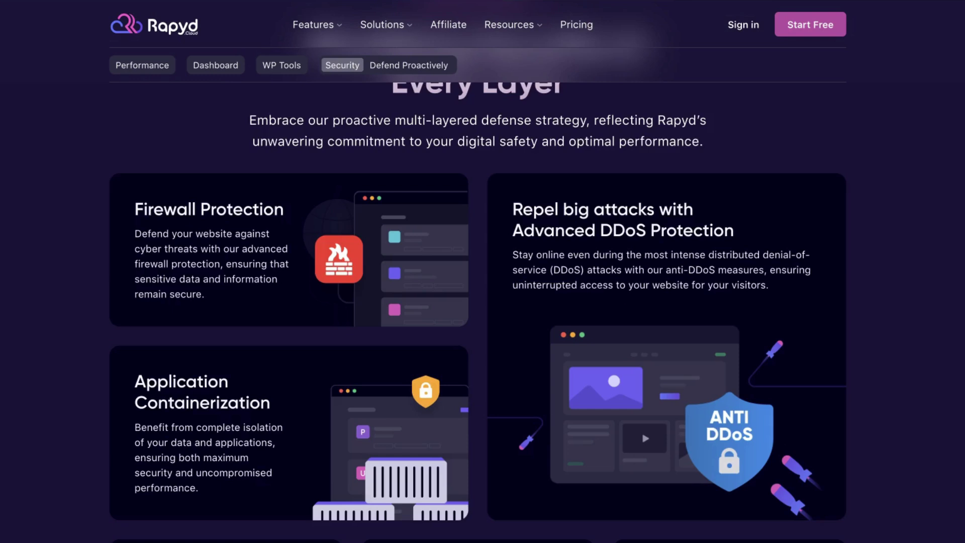
scroll(84, 301, "down", 1)
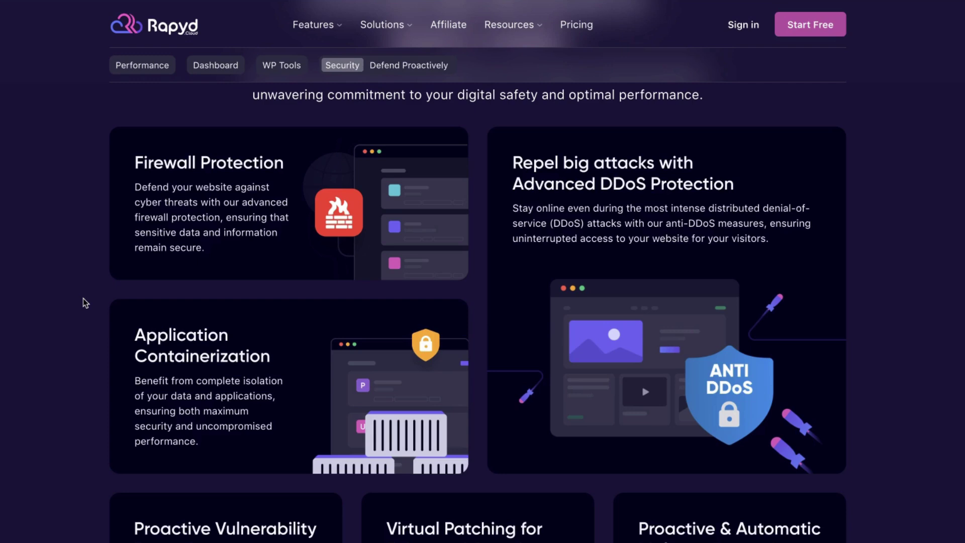
scroll(89, 297, "down", 3)
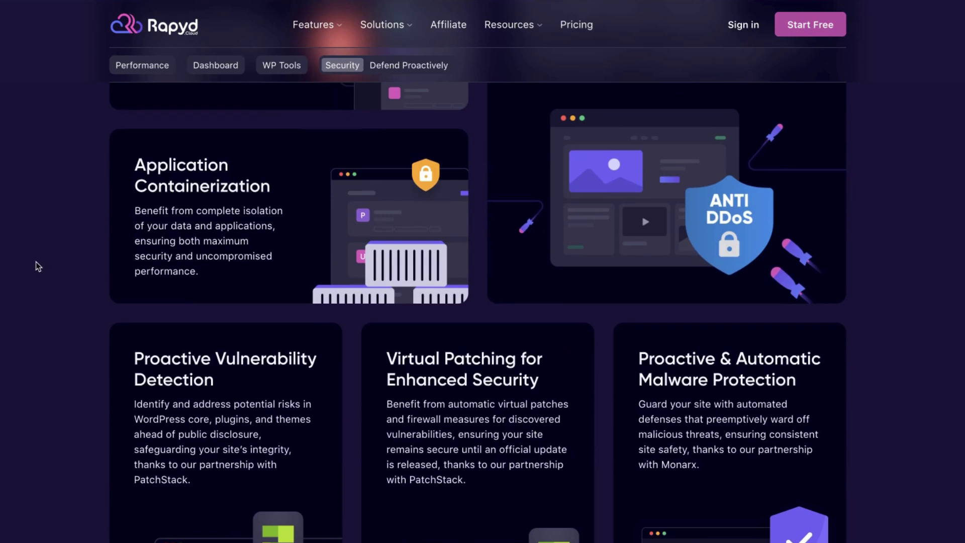
scroll(35, 261, "down", 1)
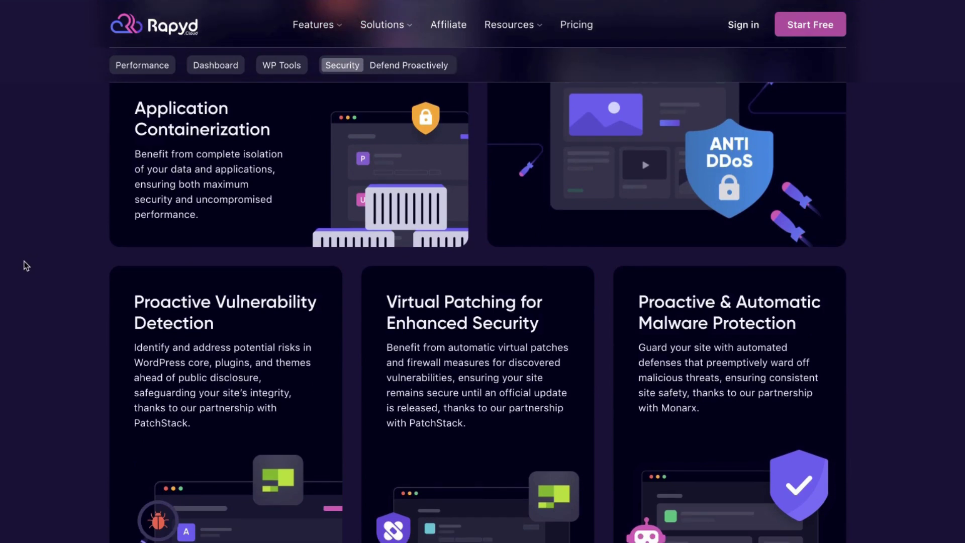
scroll(26, 266, "down", 1)
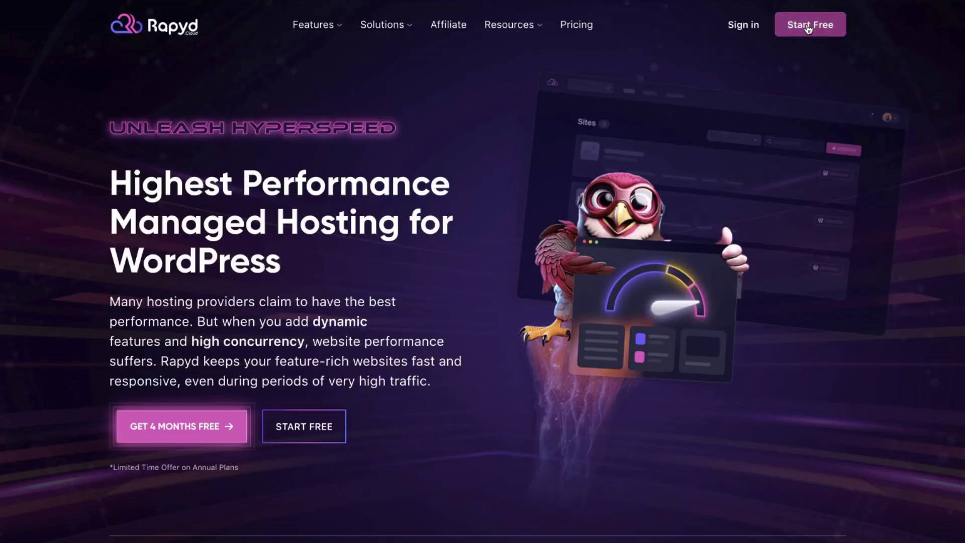
left_click(808, 27)
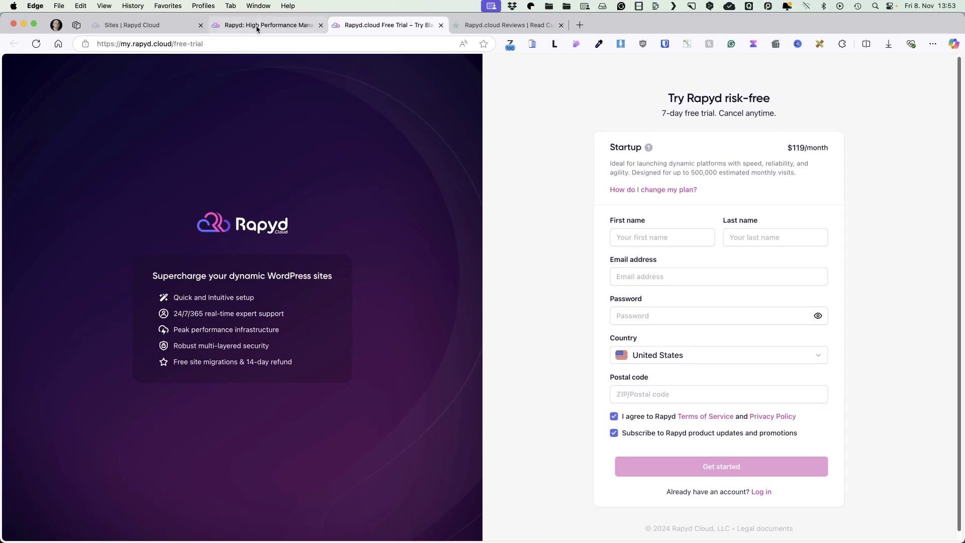
left_click(128, 25)
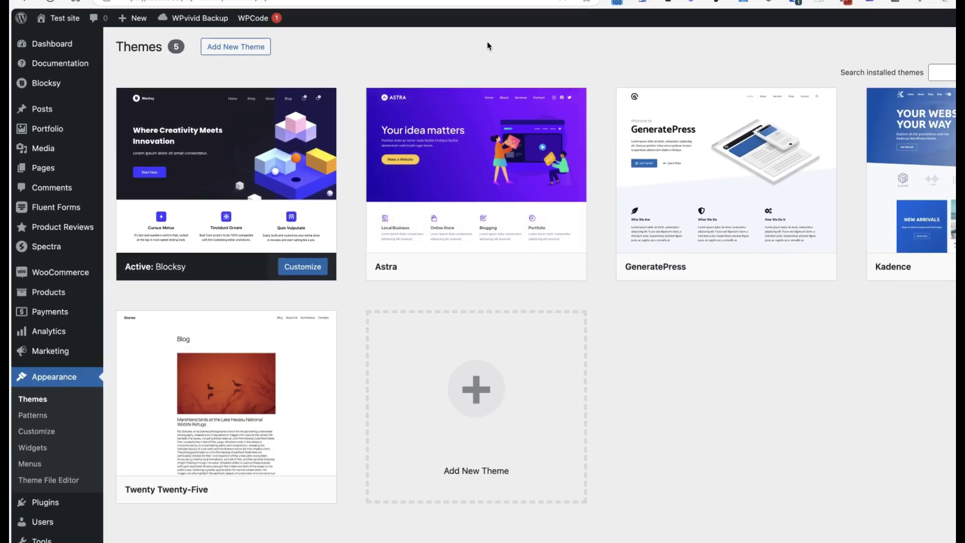
View the Blocksy theme's details and open its functions.php in the Theme File Editor at the last empty line
left_click(272, 113)
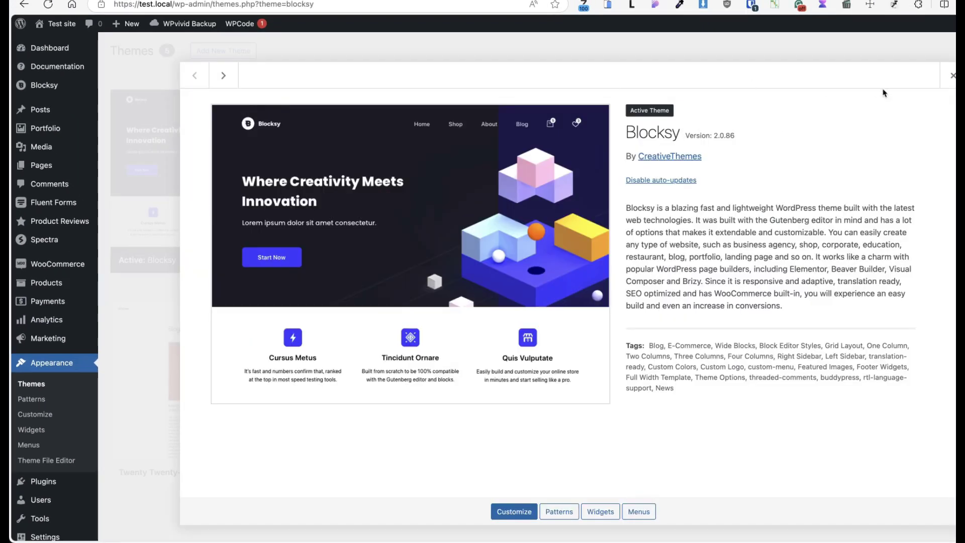
left_click(952, 75)
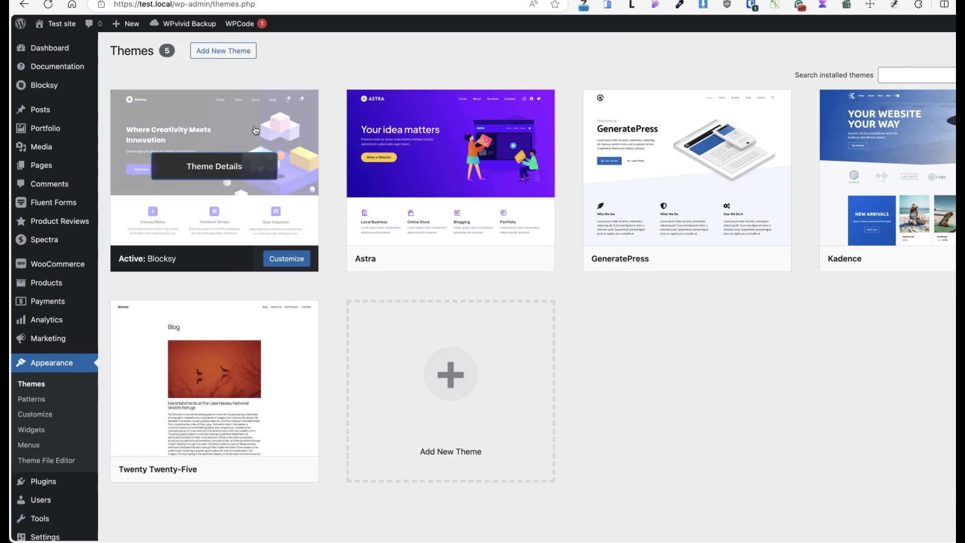
left_click(57, 465)
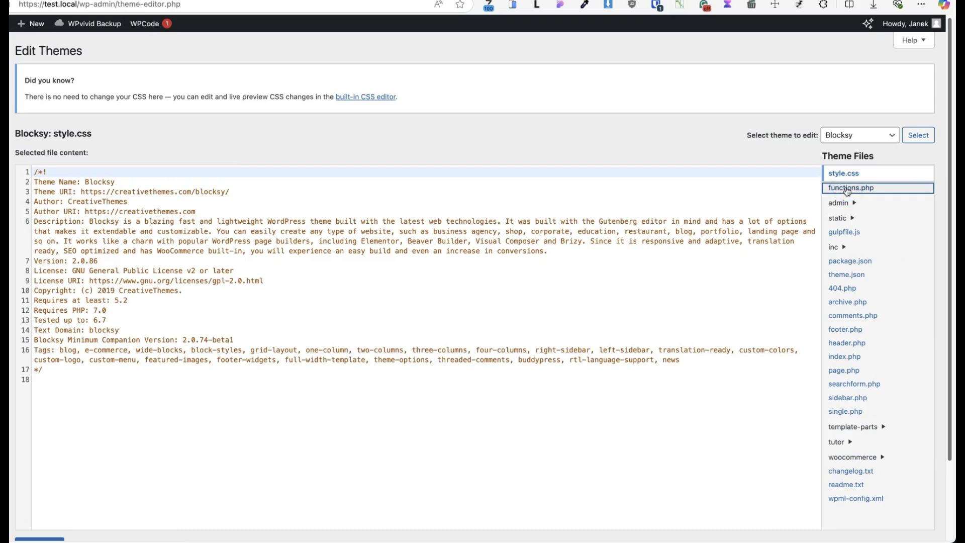
left_click(849, 188)
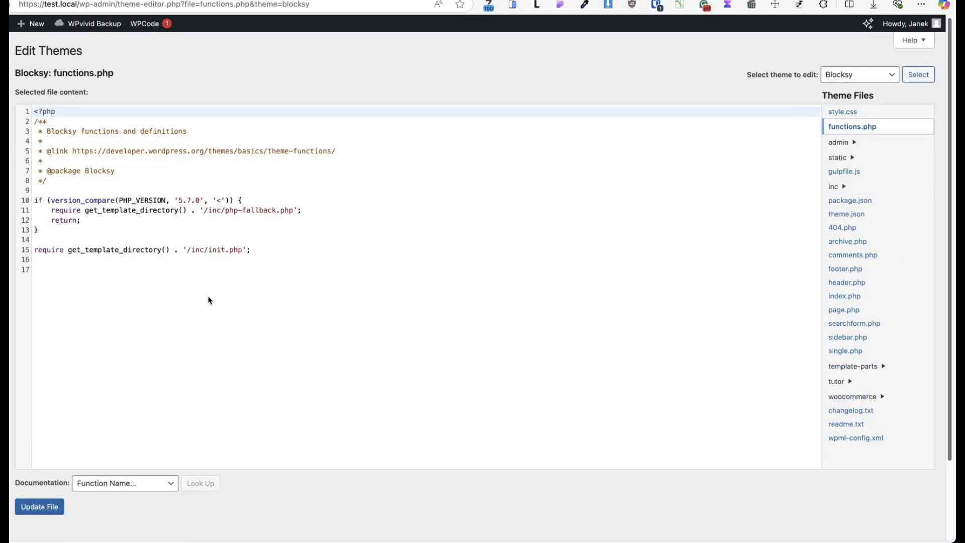
left_click(210, 300)
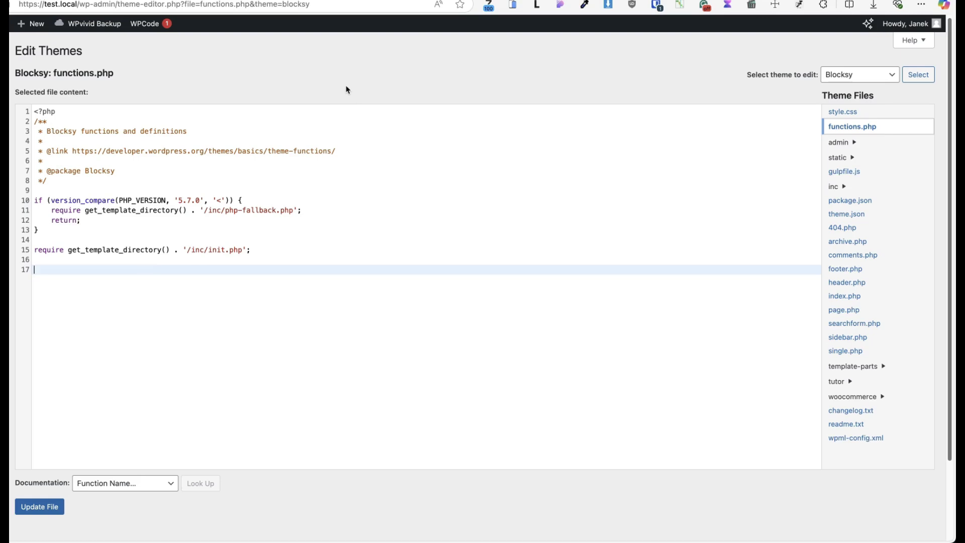
Search the plugin directory for wpcode and look over the plugins it offers
scroll(174, 280, "down", 2)
mouse_move(10, 390)
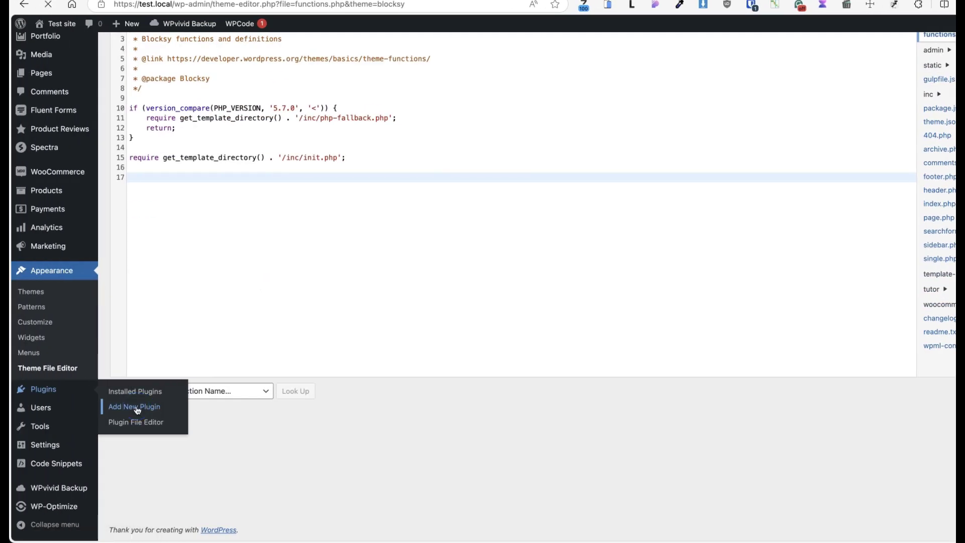
left_click(137, 410)
left_click(855, 82)
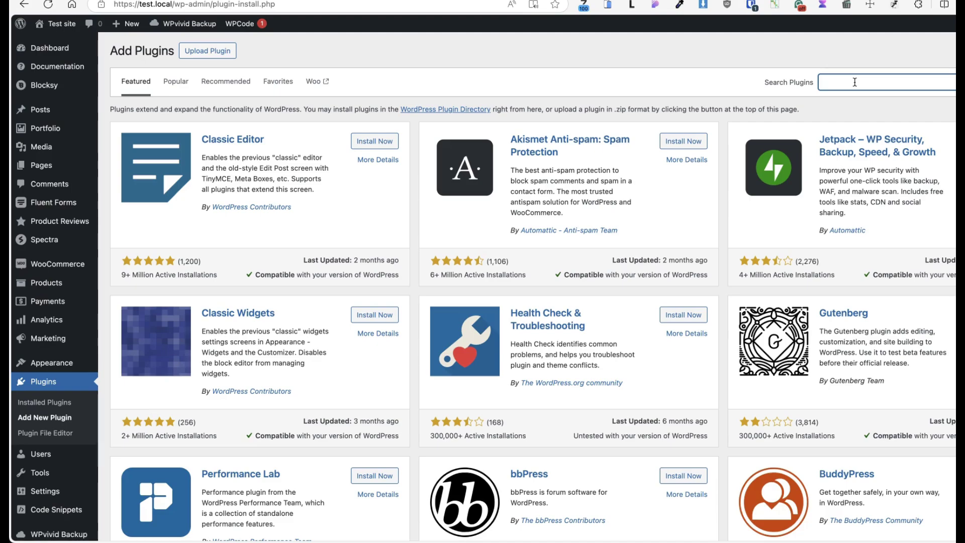
type("wpcode")
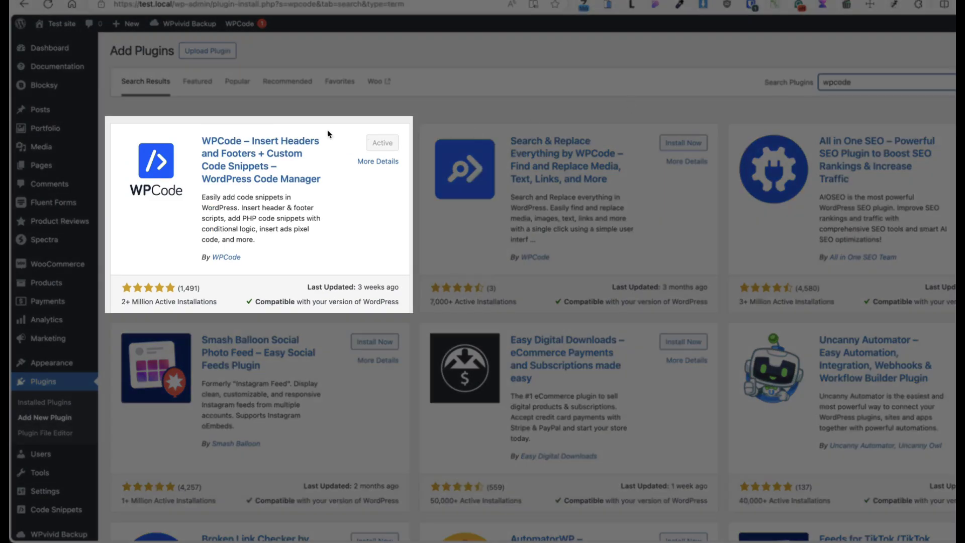
scroll(379, 138, "down", 5)
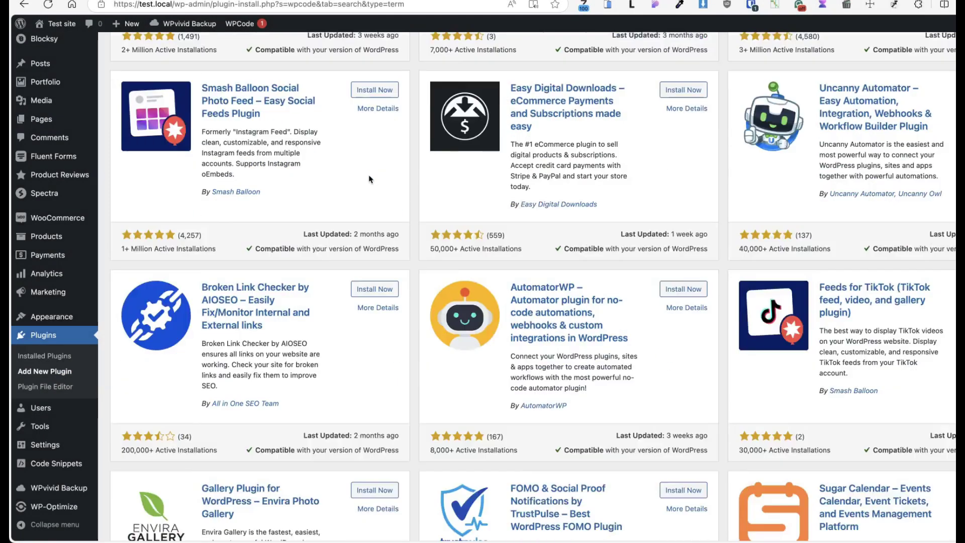
scroll(537, 93, "up", 5)
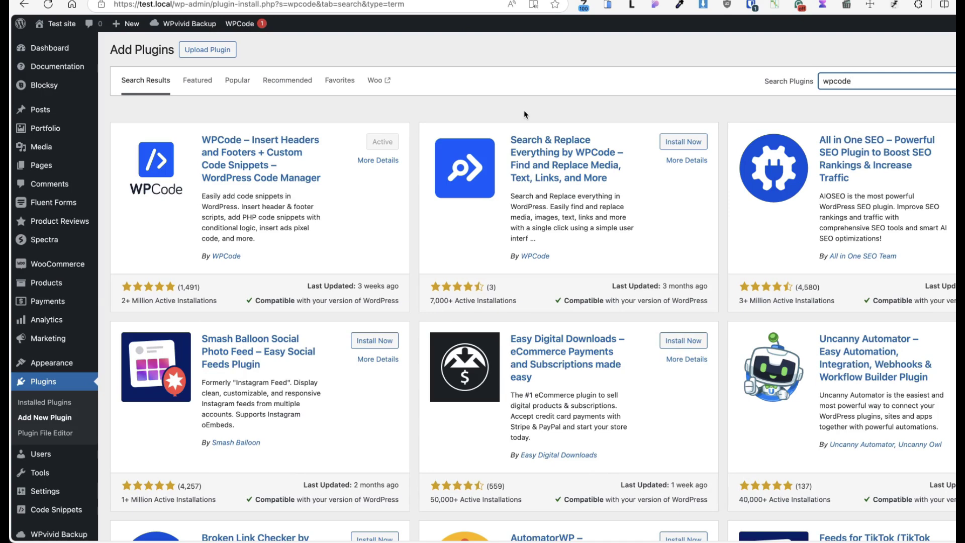
scroll(524, 114, "down", 3)
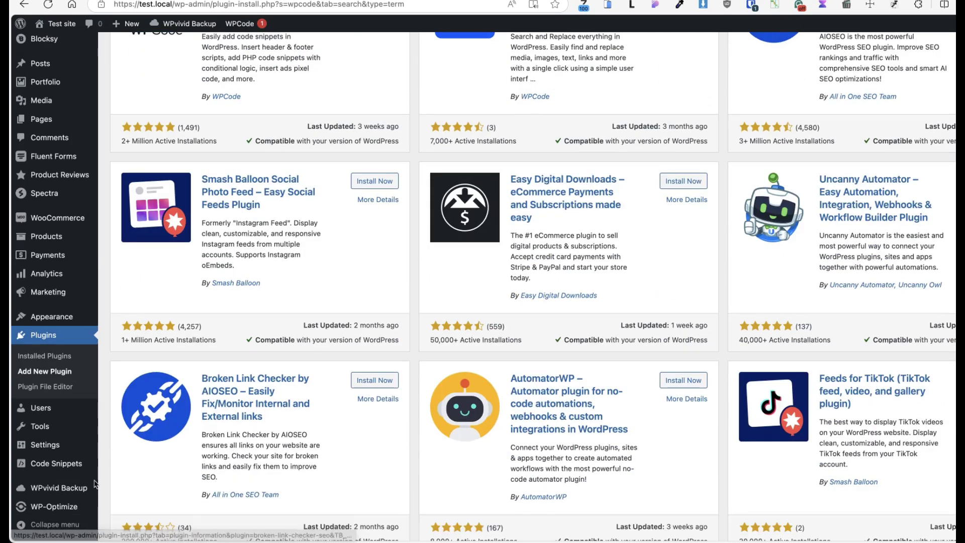
Open the WPCode list of code snippets and look through the existing snippets
mouse_move(57, 465)
left_click(146, 358)
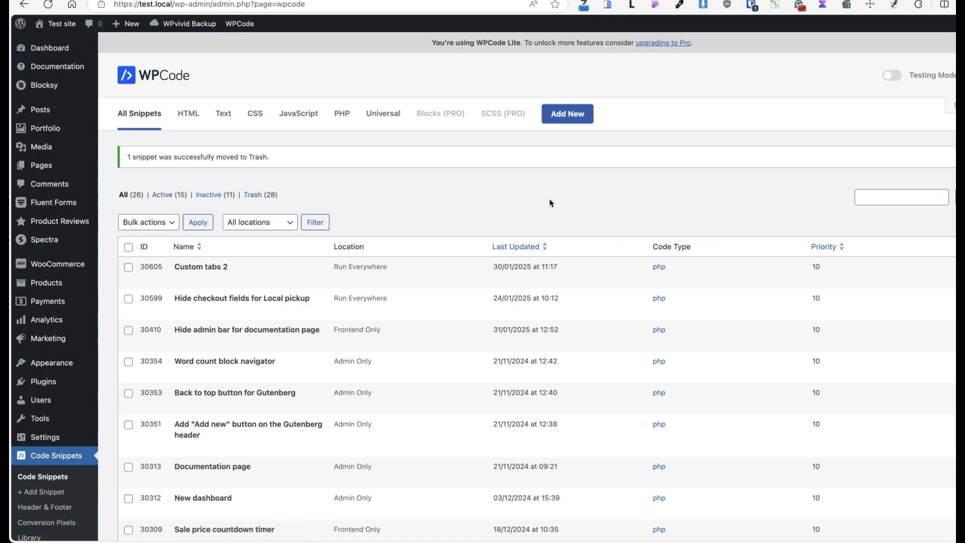
mouse_move(303, 447)
mouse_move(249, 399)
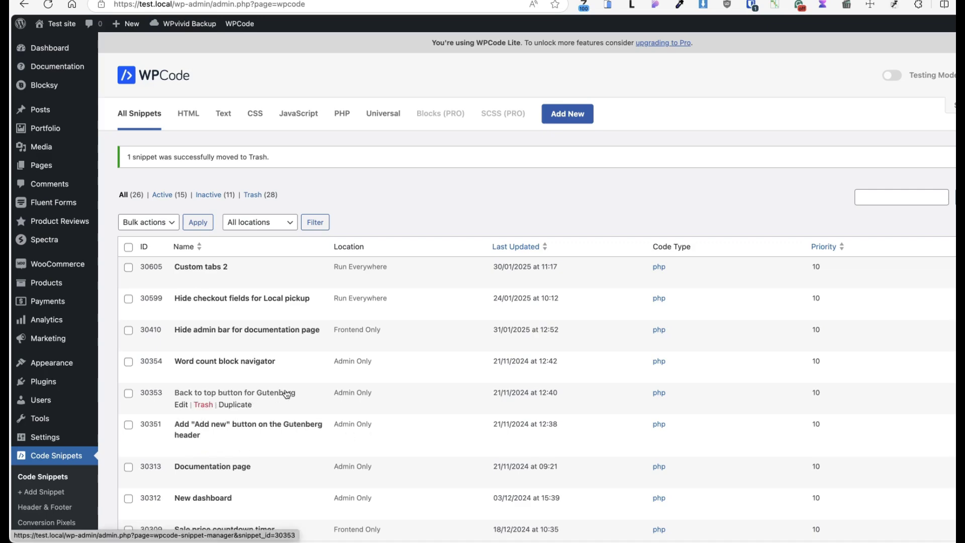
scroll(435, 366, "down", 8)
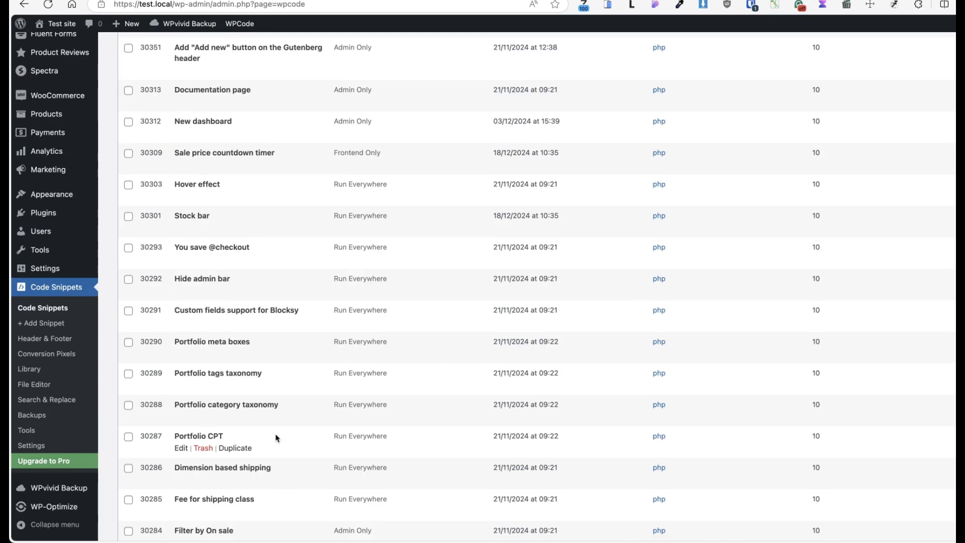
scroll(287, 438, "up", 4)
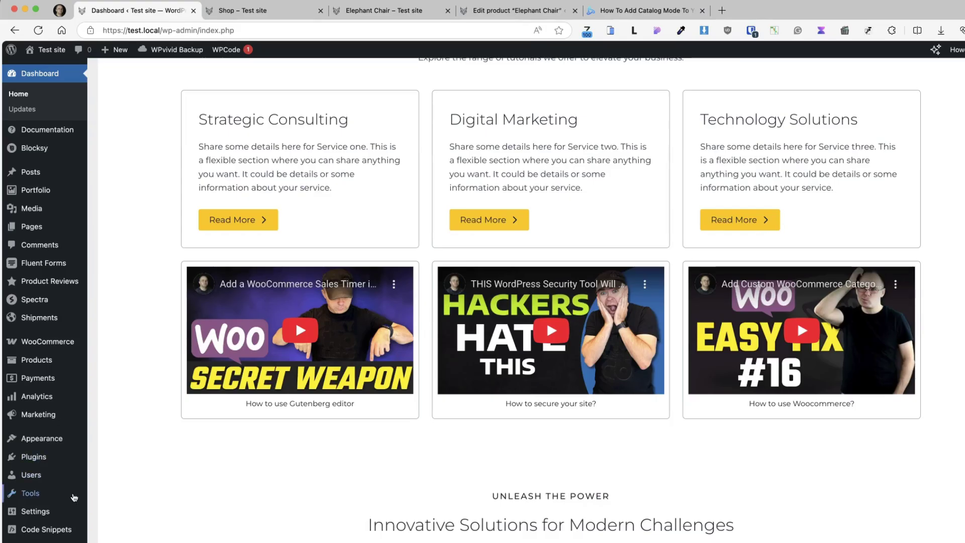
Start a new custom snippet in WPCode with PHP Snippet as its code type
mouse_move(59, 539)
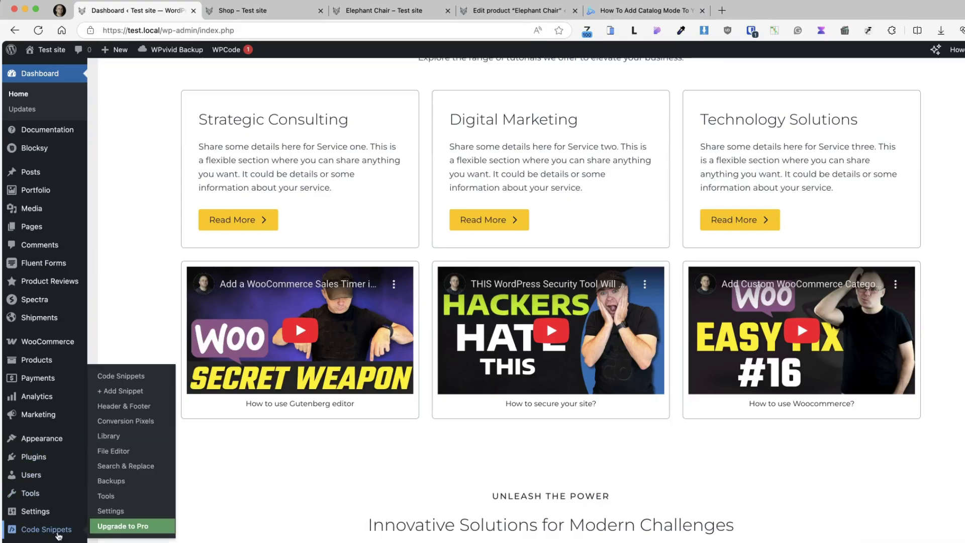
left_click(125, 396)
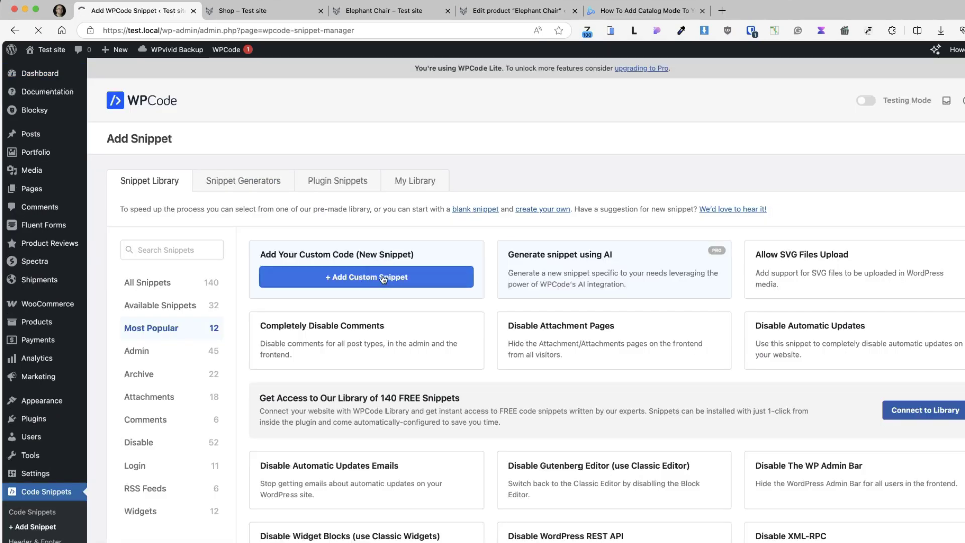
left_click(383, 279)
left_click(606, 496)
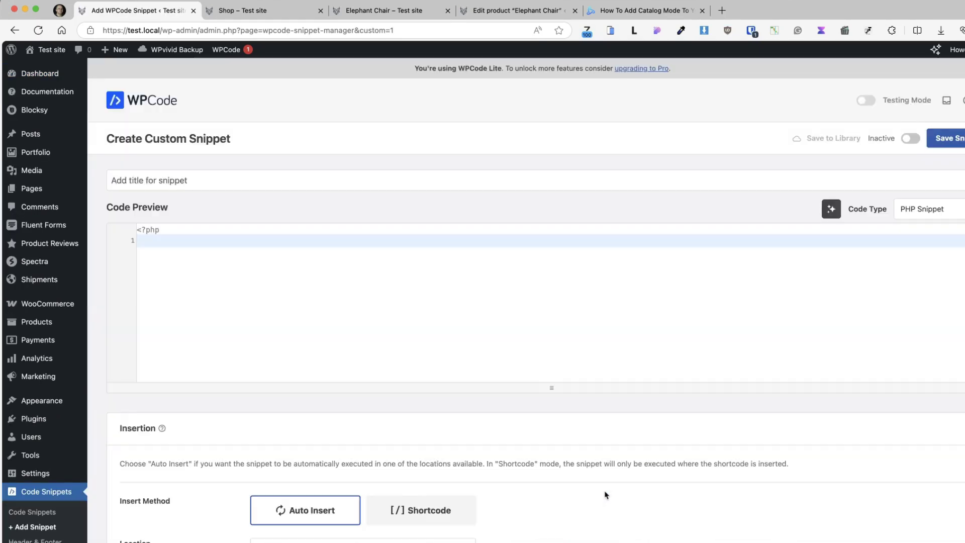
Title the new snippet "Catalogue mode" and save the active catalog PHP snippet
left_click(161, 178)
type("C")
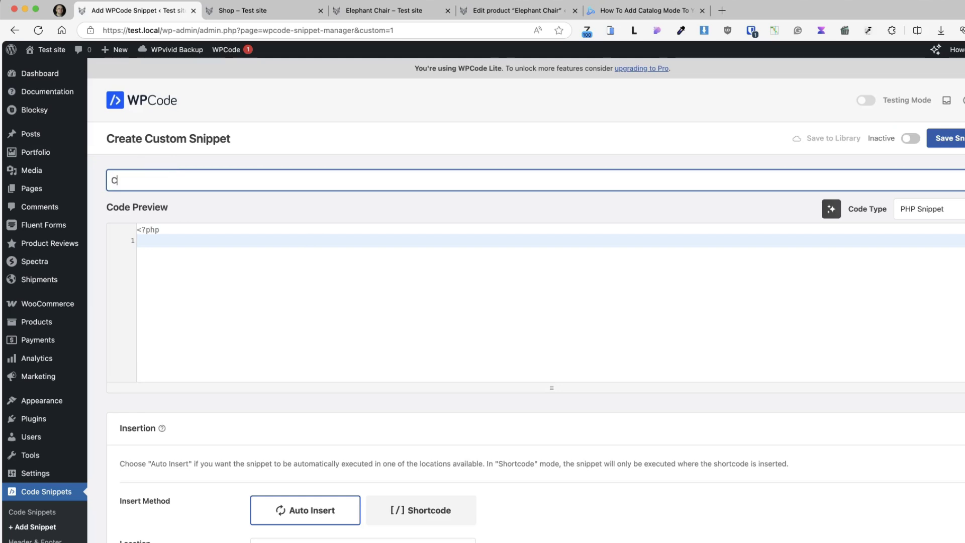
type("atalogue mode")
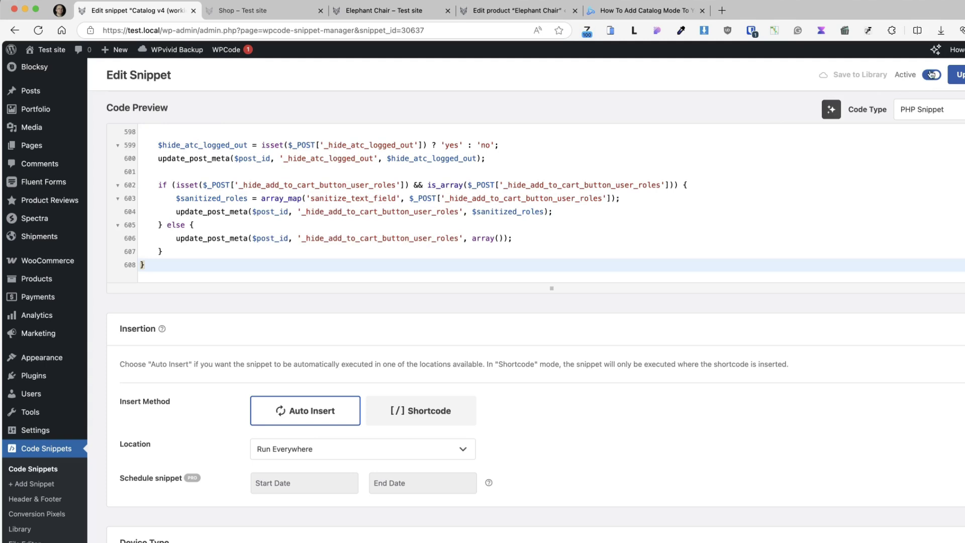
left_click(958, 75)
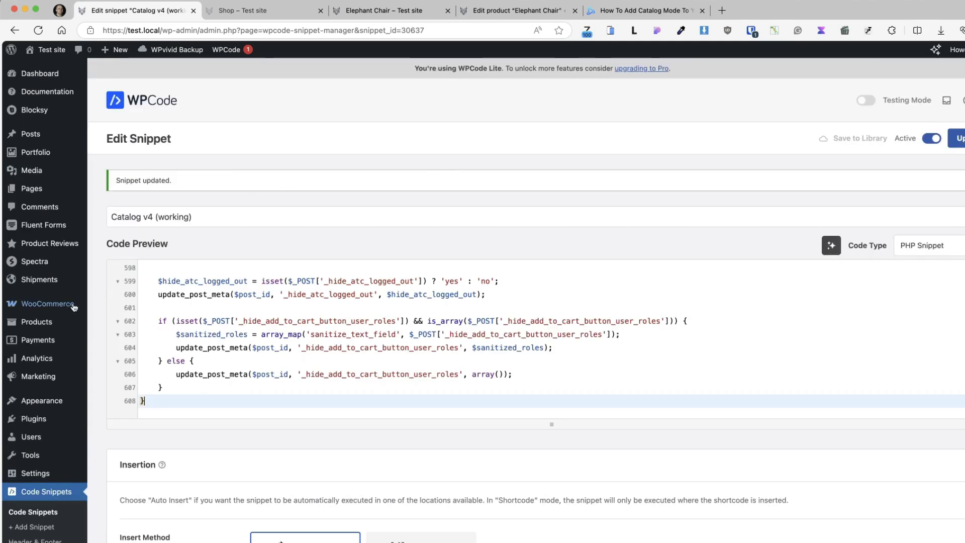
Open WooCommerce's Catalog Mode settings and look over the catalog mode and Add to Cart hiding options
mouse_move(65, 304)
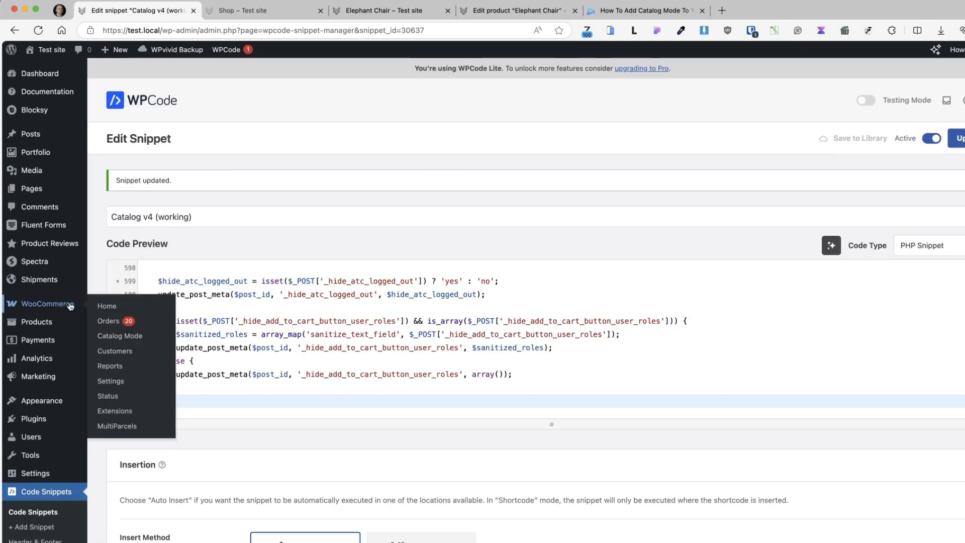
left_click(132, 336)
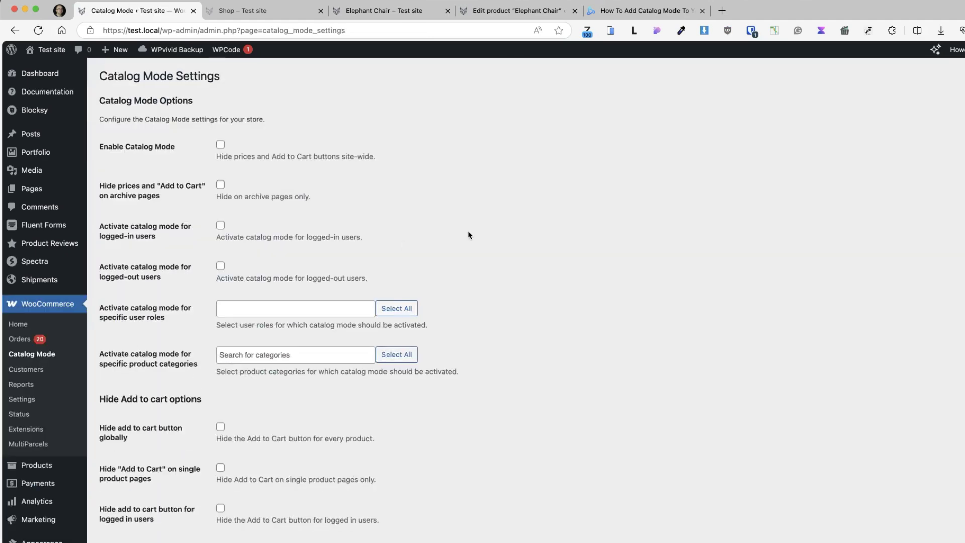
scroll(472, 236, "down", 3)
scroll(477, 237, "up", 3)
scroll(478, 237, "down", 3)
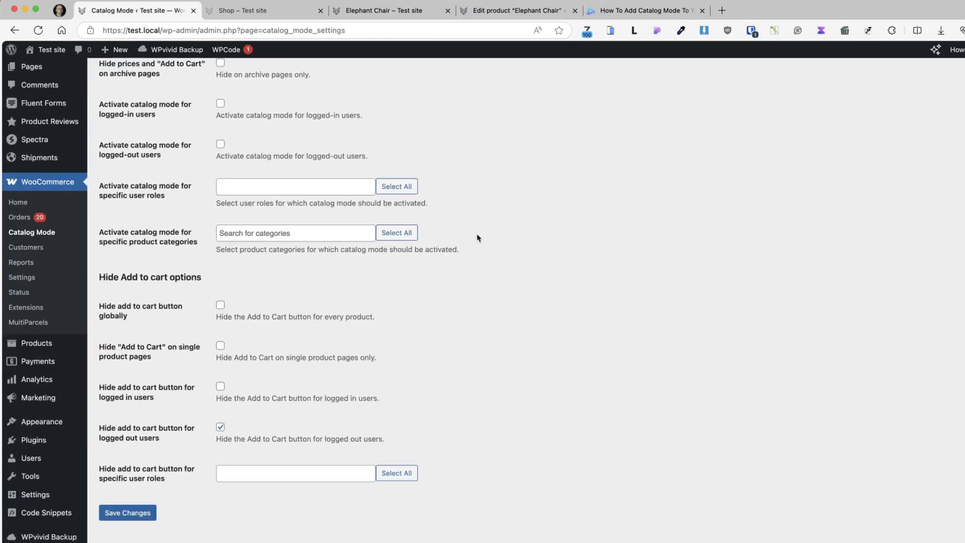
scroll(477, 238, "up", 3)
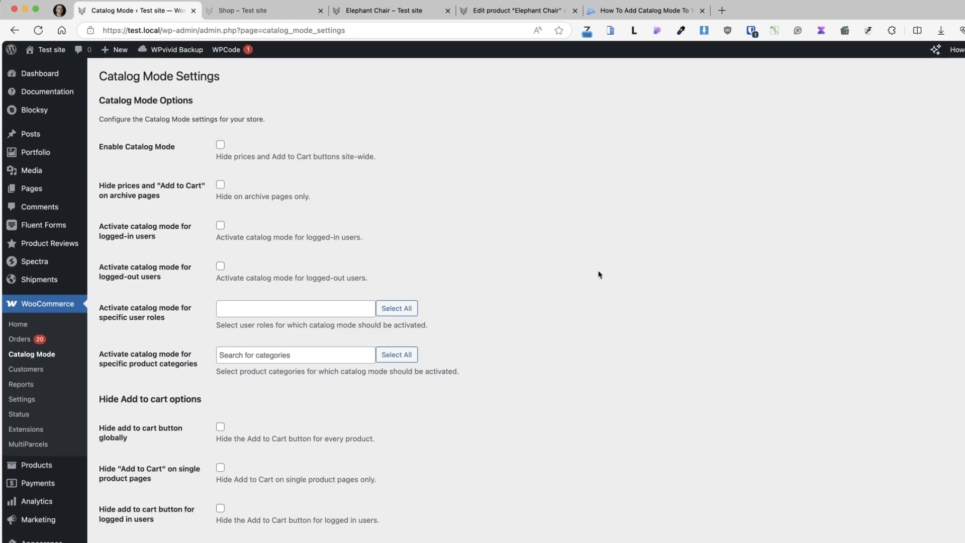
Disable hiding Add to Cart for logged-out users, enable hiding it on single product pages, and save the settings
scroll(503, 279, "down", 4)
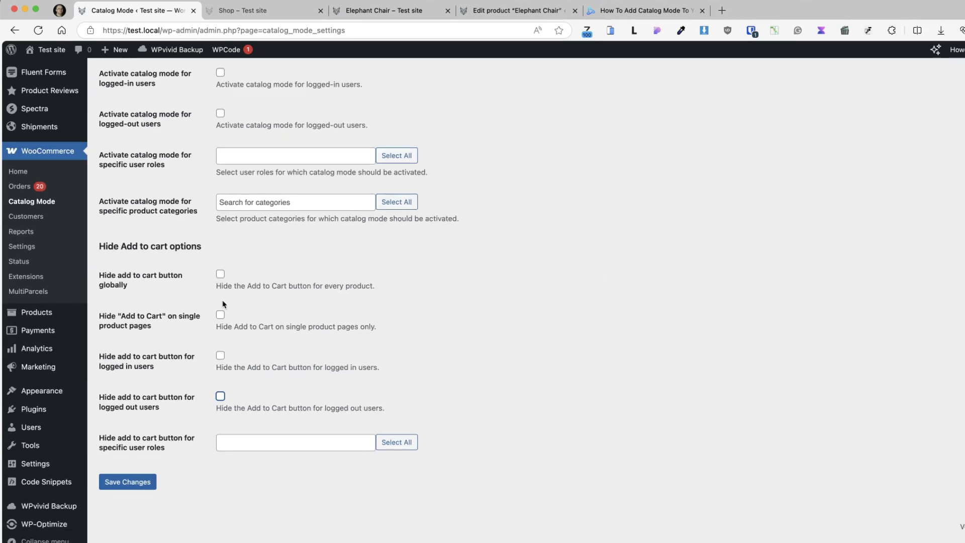
left_click(221, 315)
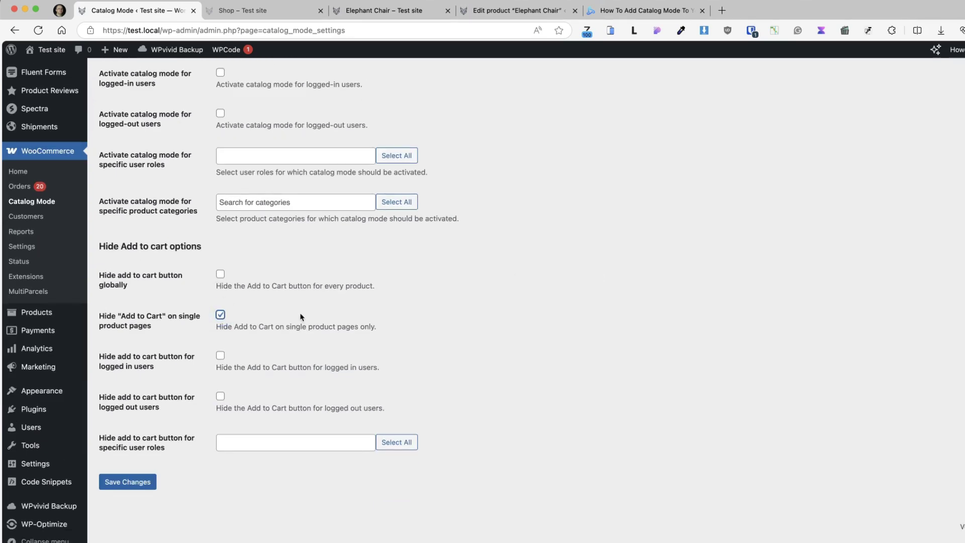
left_click(126, 484)
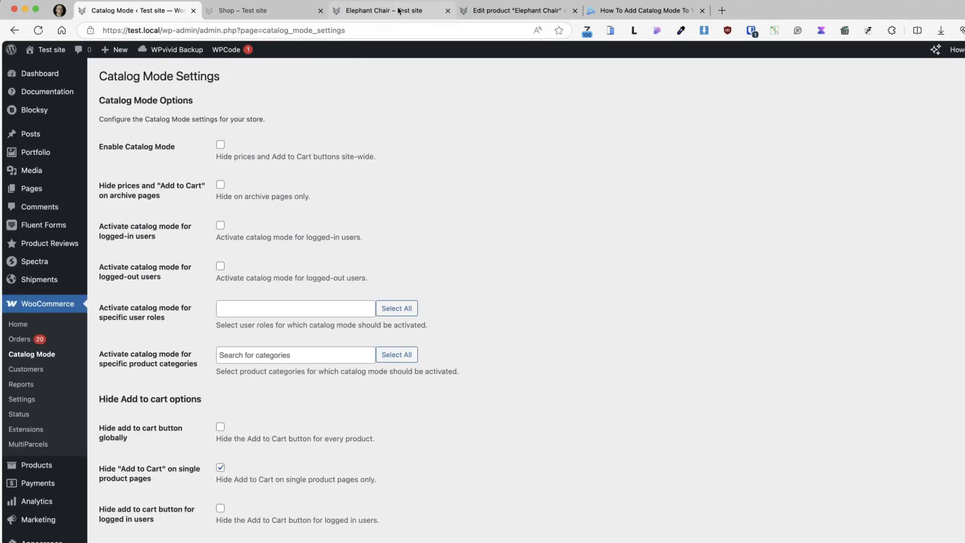
Reload the Elephant Chair page and open the Boxed stuff product to check their Add to Cart area
left_click(384, 10)
left_click(37, 30)
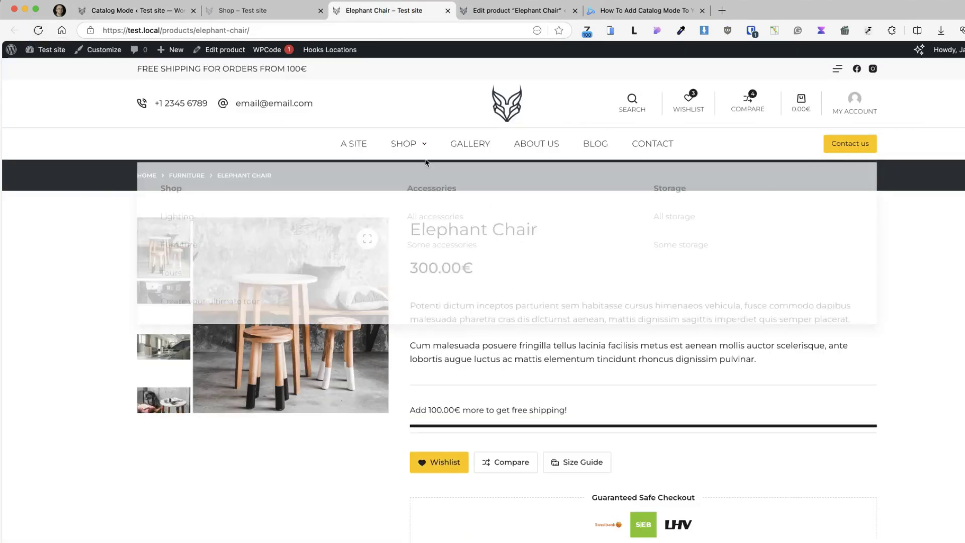
left_click(404, 144)
left_click(236, 359)
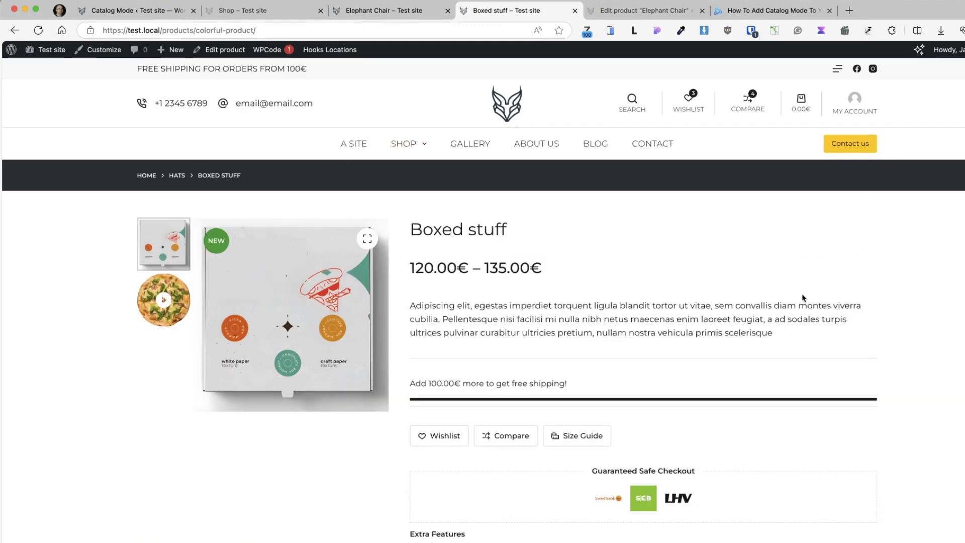
Disable hiding Add to Cart on single product pages, enable hiding it for logged in users, and save the settings
left_click(134, 10)
scroll(240, 301, "down", 3)
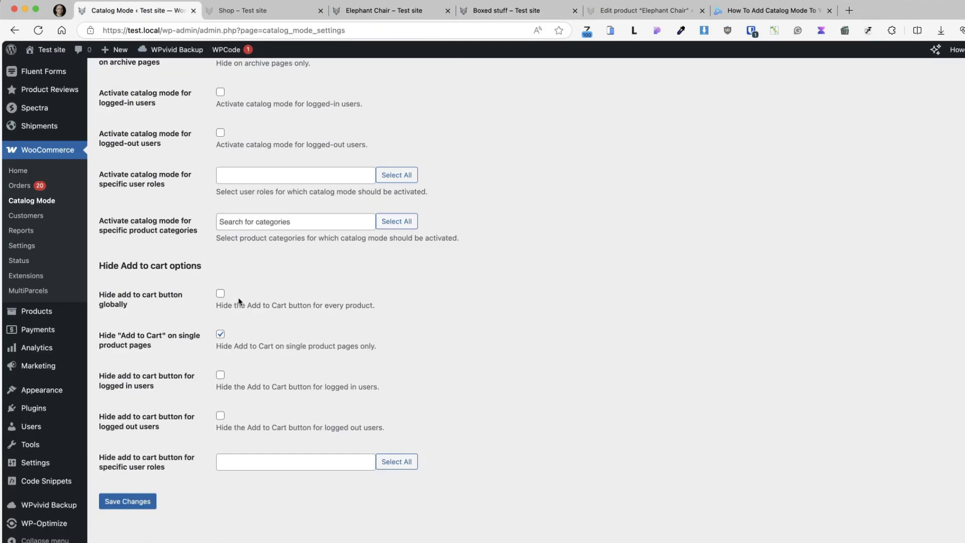
left_click(220, 334)
left_click(221, 374)
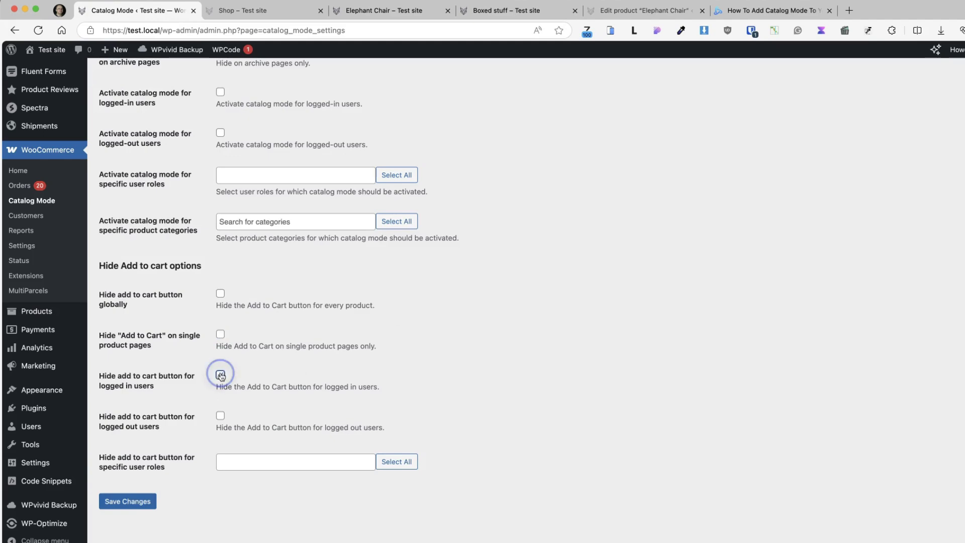
left_click(131, 503)
Reload the Boxed stuff page and open its address in a new InPrivate window to compare the logged-out view
left_click(476, 11)
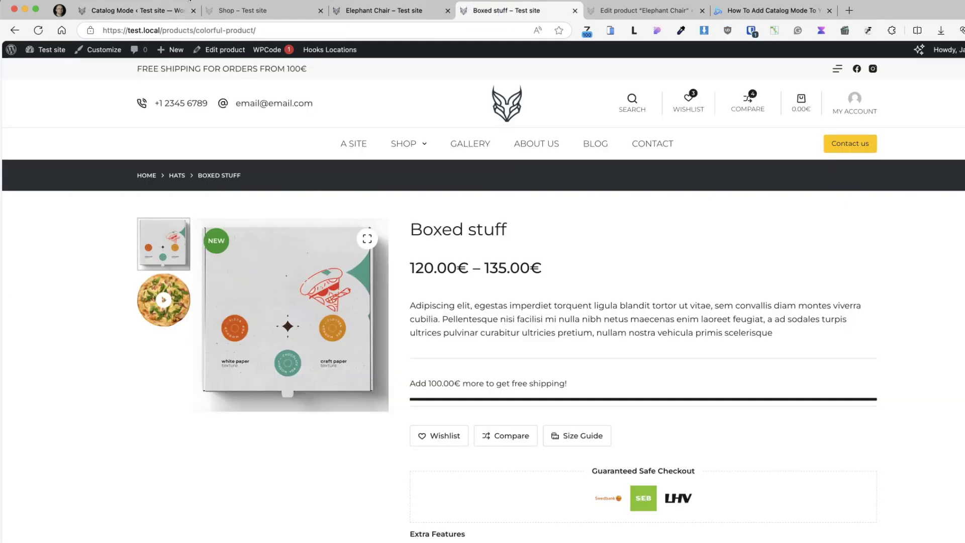
left_click(39, 31)
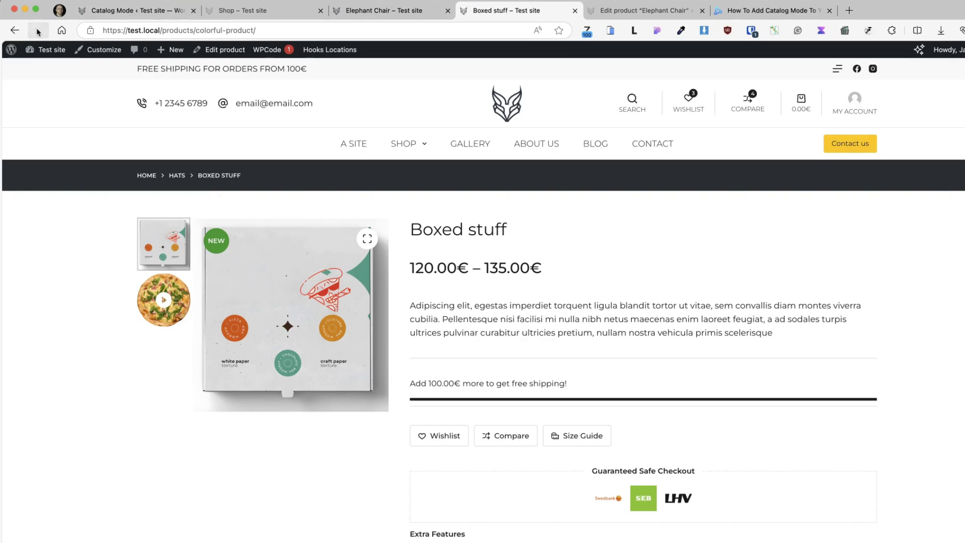
left_click(280, 32)
key("super+c")
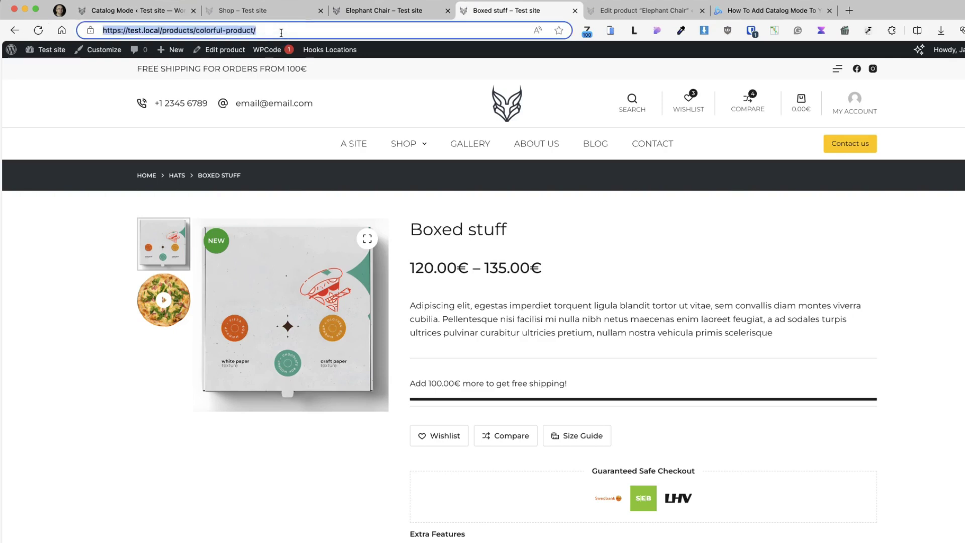
left_click(65, 1)
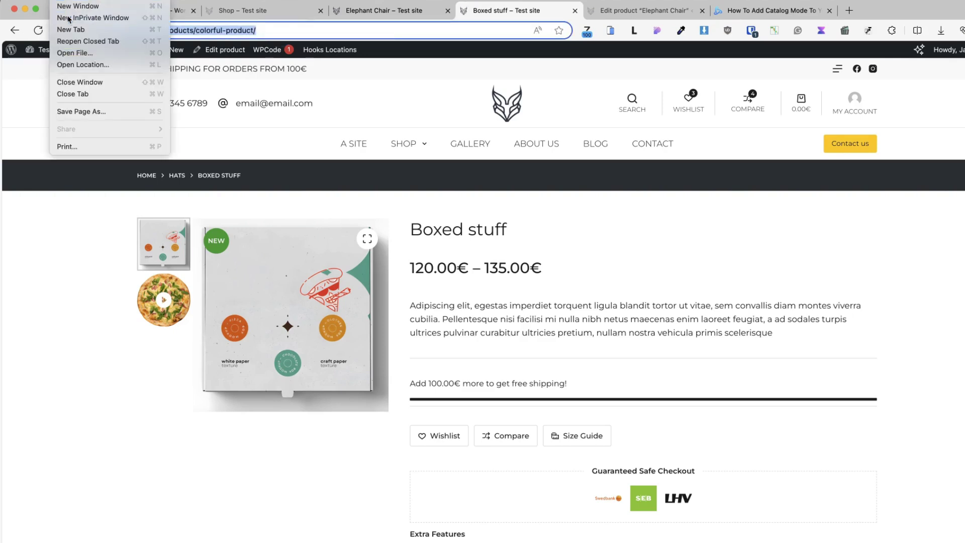
left_click(69, 20)
key("super+v")
key("Return")
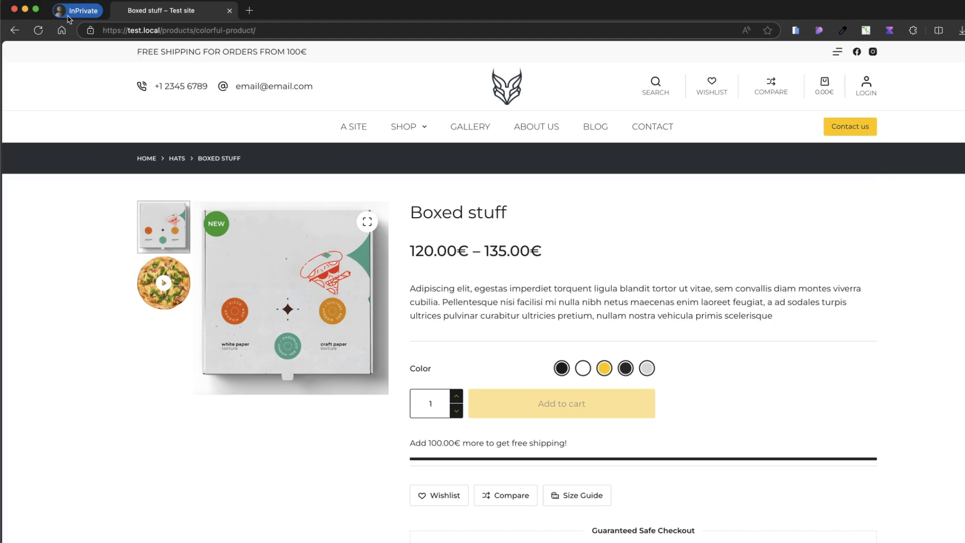
mouse_move(383, 135)
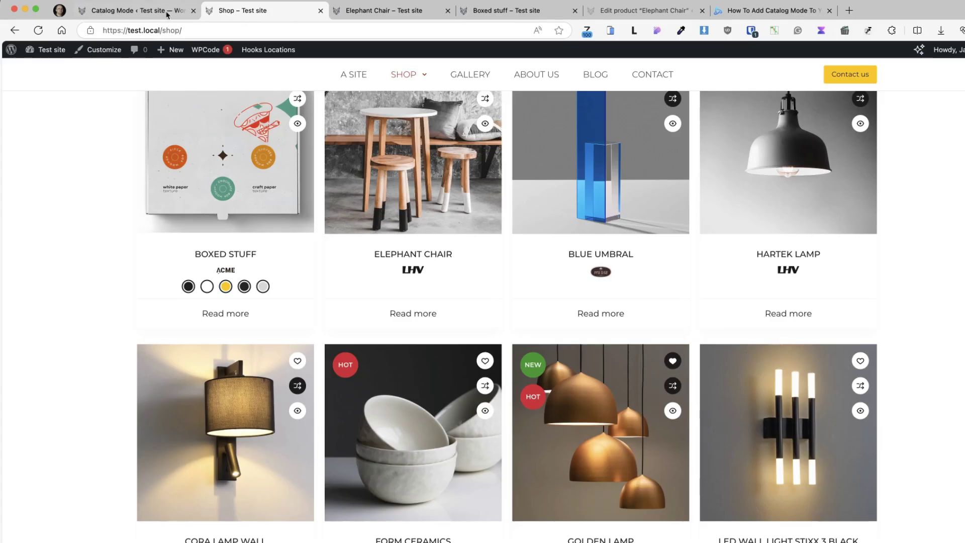
Stop hiding Add to Cart for logged in users, activate catalog mode for the Silver user role, and save the settings
left_click(146, 10)
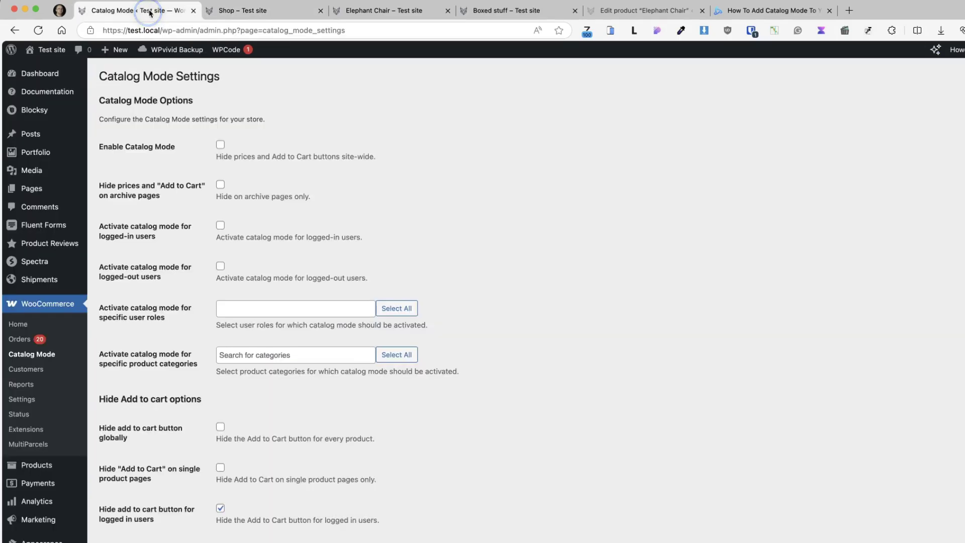
scroll(436, 347, "down", 3)
left_click(220, 383)
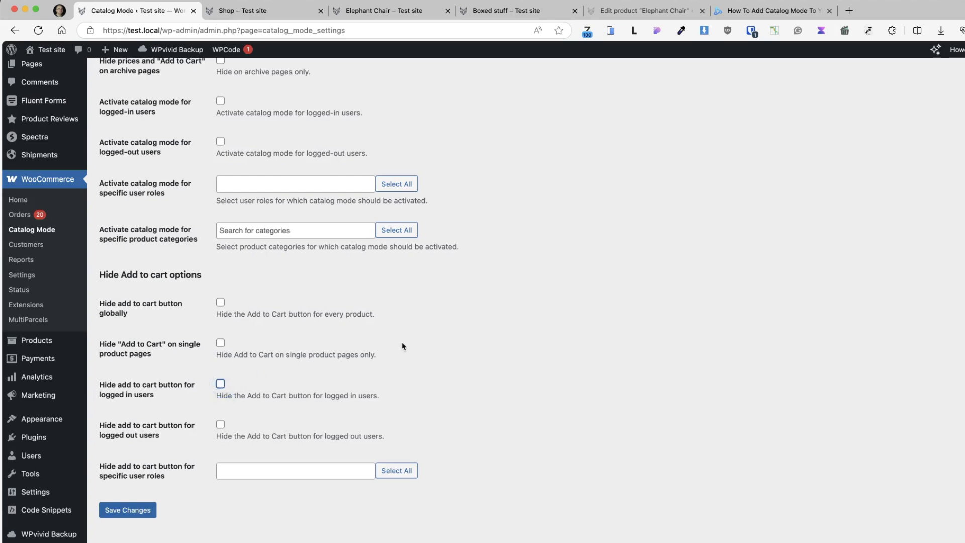
left_click(245, 184)
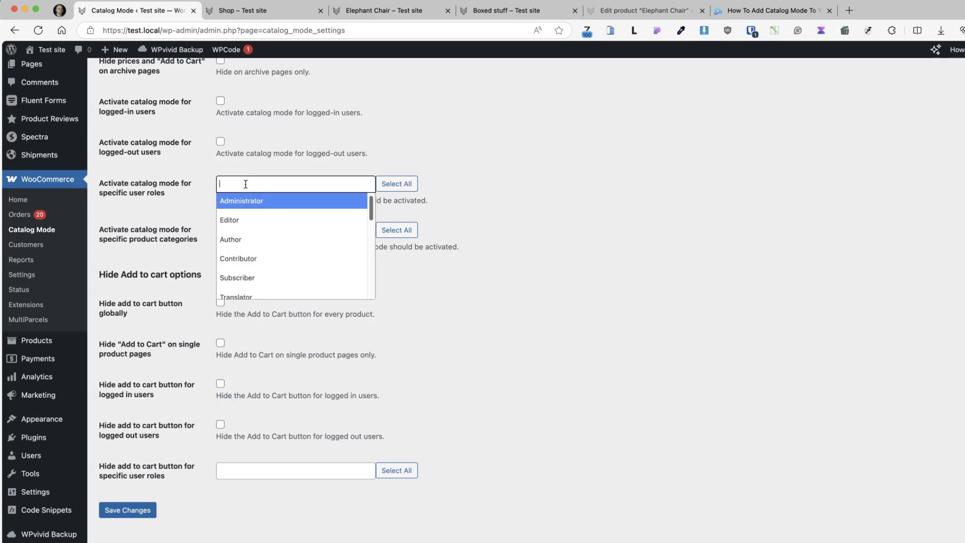
type("silv")
left_click(240, 201)
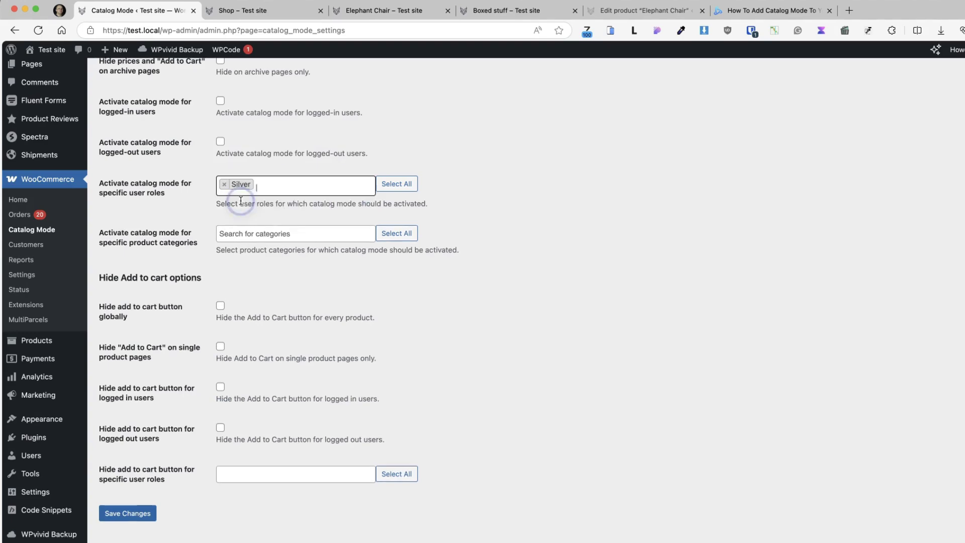
left_click(132, 506)
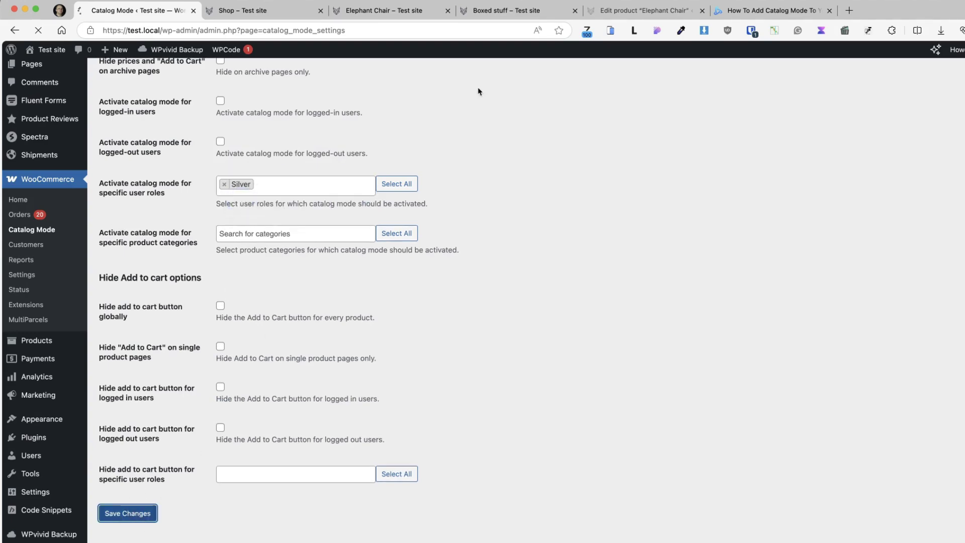
Reload the Boxed stuff page and log in to the store in the InPrivate window with the test account's username and password
left_click(504, 11)
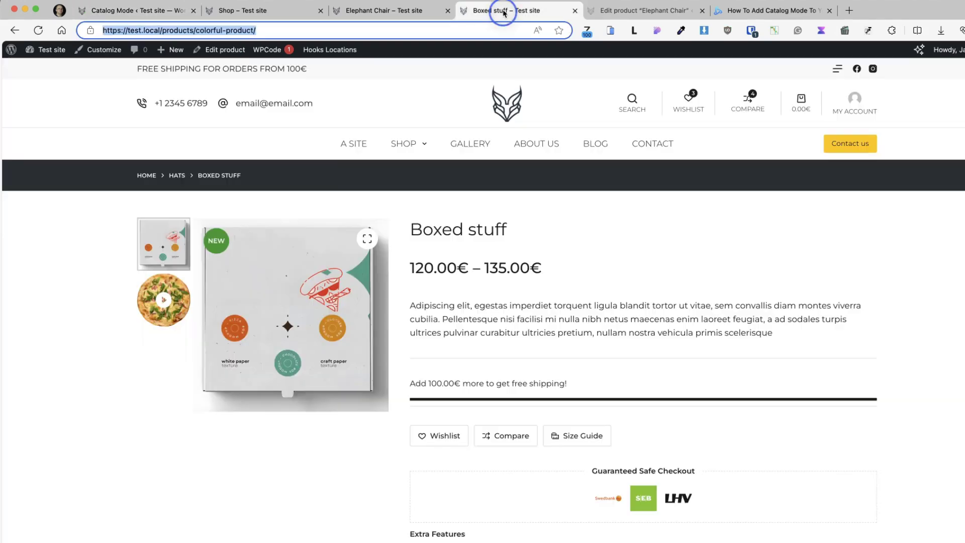
left_click(38, 30)
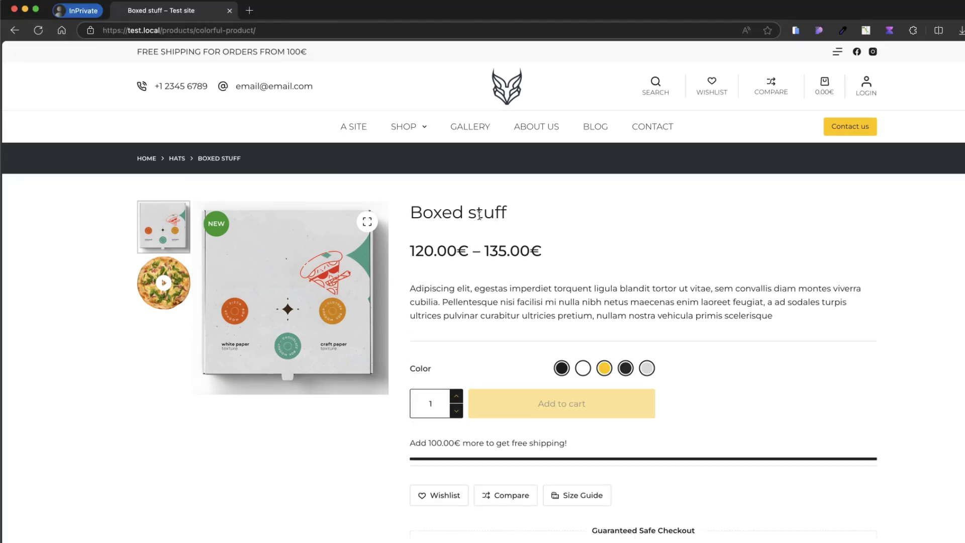
left_click(866, 83)
left_click(451, 283)
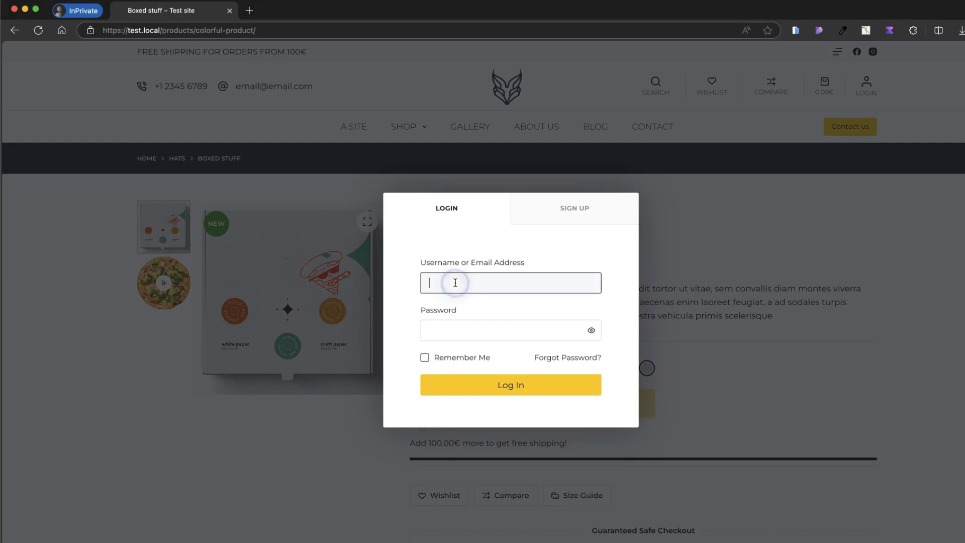
type("s")
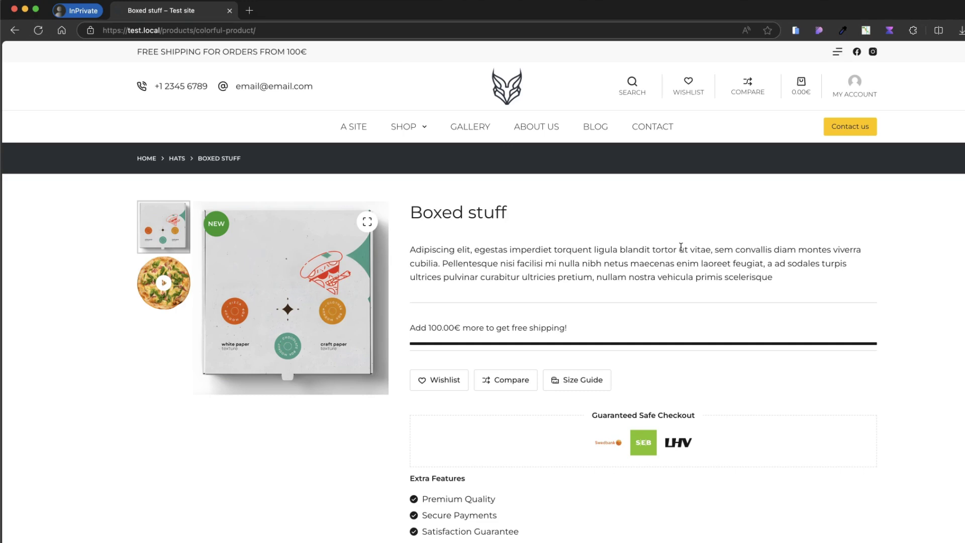
Remove Silver from the catalog mode user roles, add it to the roles with a hidden Add to Cart button, and save
key("ctrl+Right")
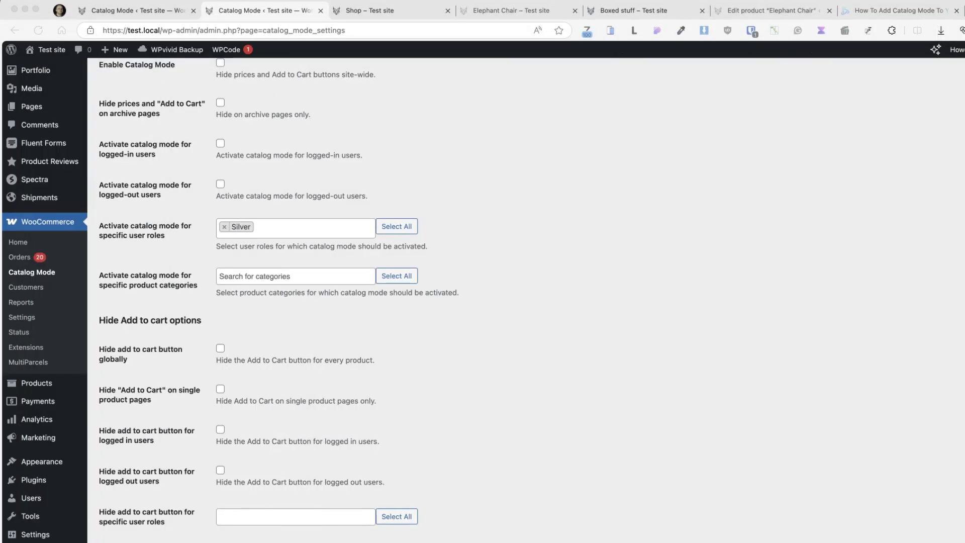
left_click(224, 227)
left_click(688, 302)
scroll(224, 475, "down", 2)
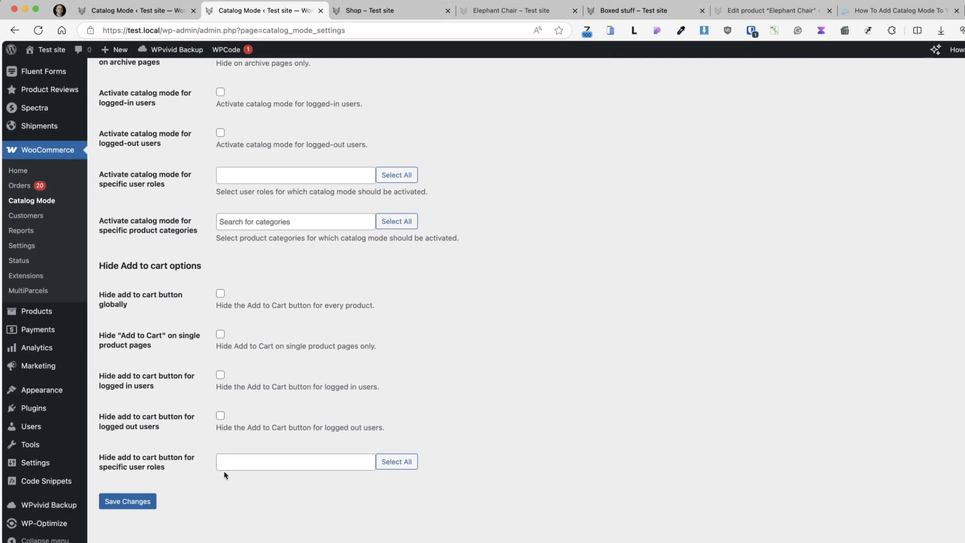
left_click(276, 469)
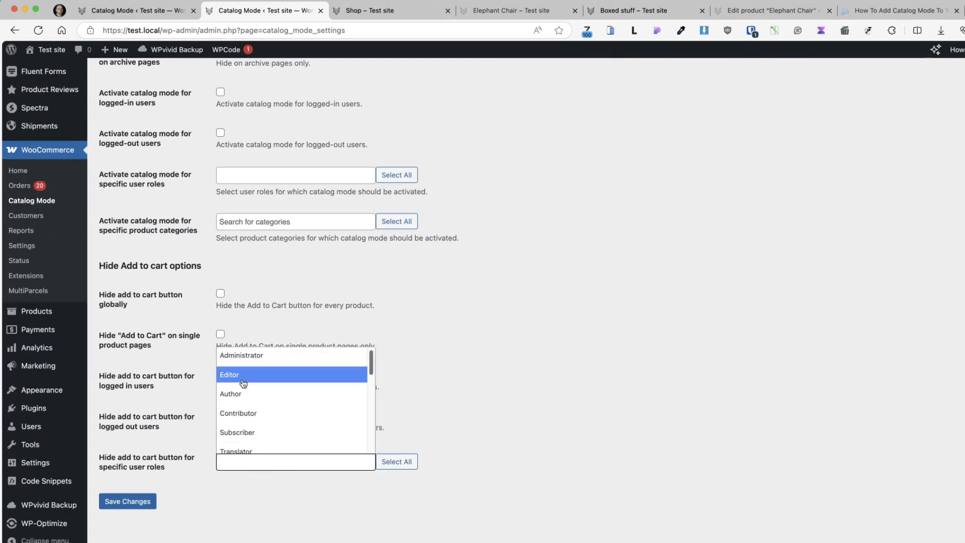
type("sil")
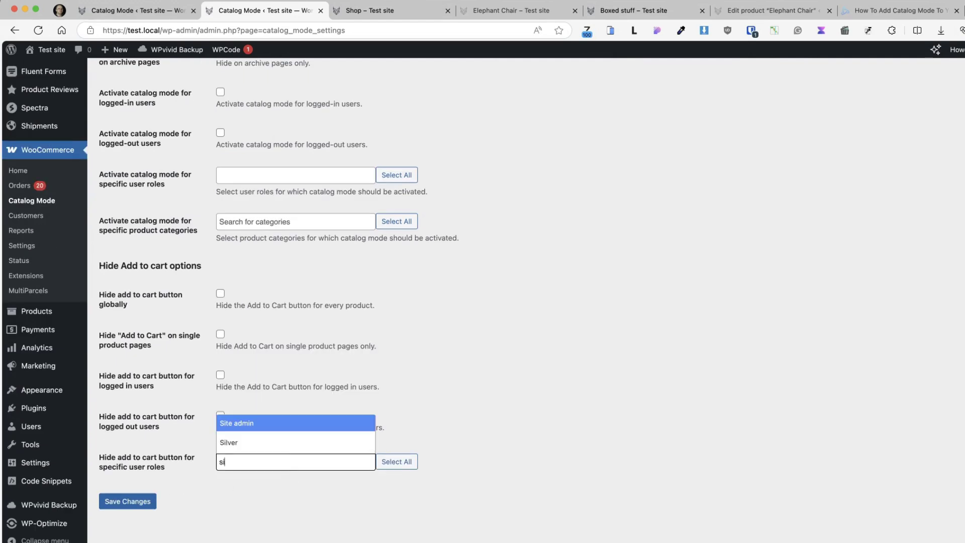
left_click(234, 443)
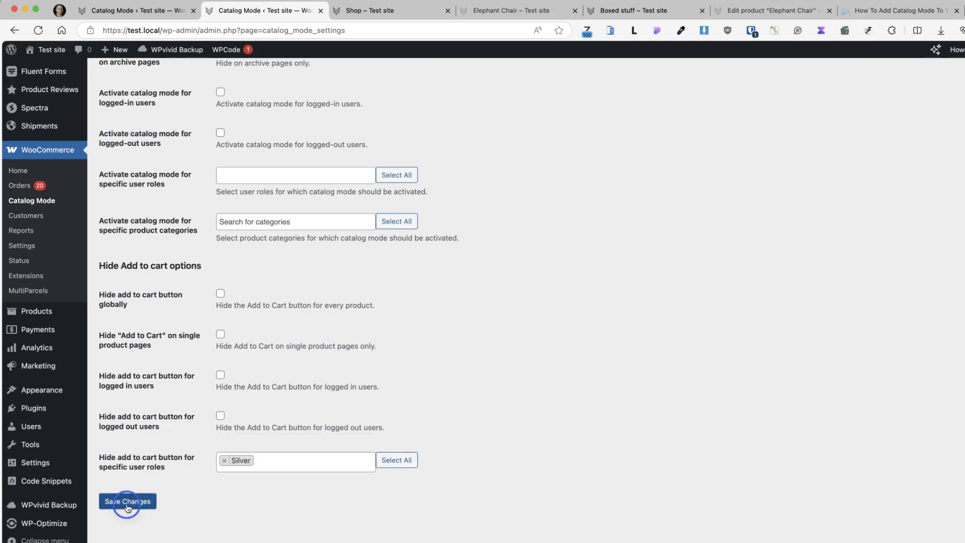
left_click(126, 502)
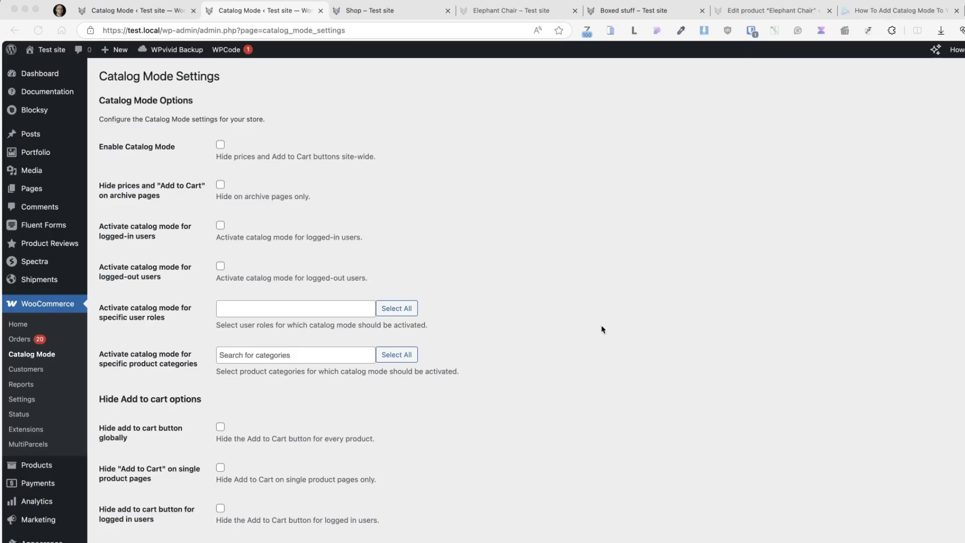
Remove Silver from the user roles for which the Add to Cart button is hidden
left_click(603, 330)
scroll(578, 332, "down", 3)
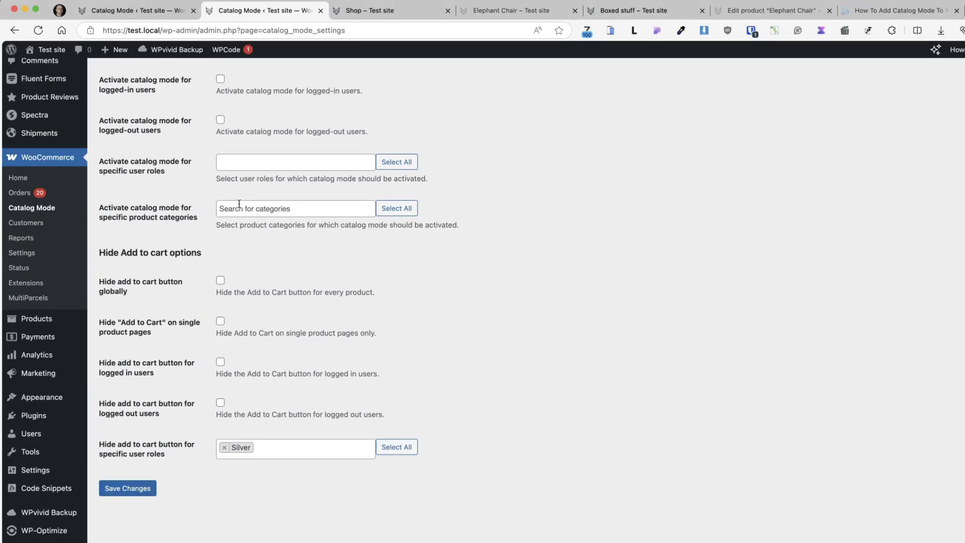
left_click(224, 447)
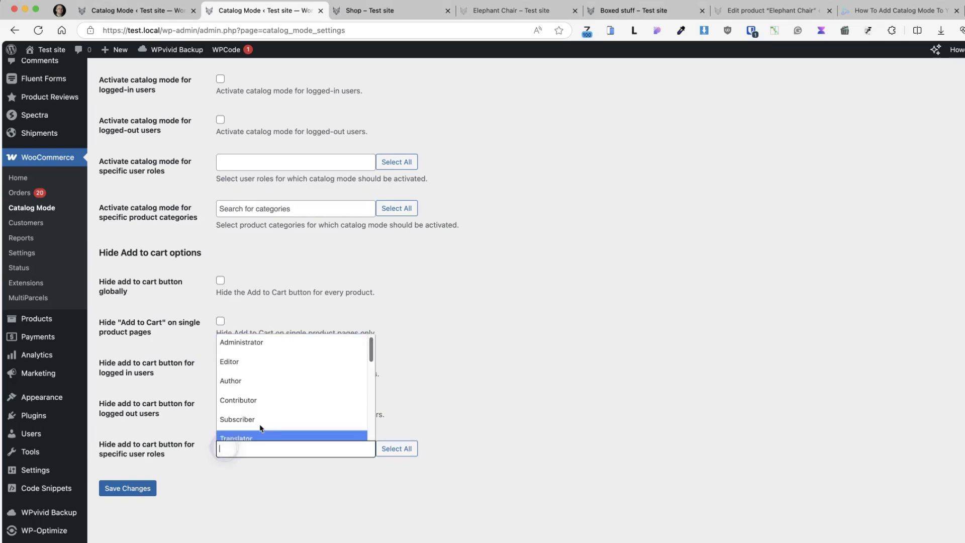
left_click(592, 337)
Activate catalog mode for the Furniture product category and save the settings
left_click(264, 206)
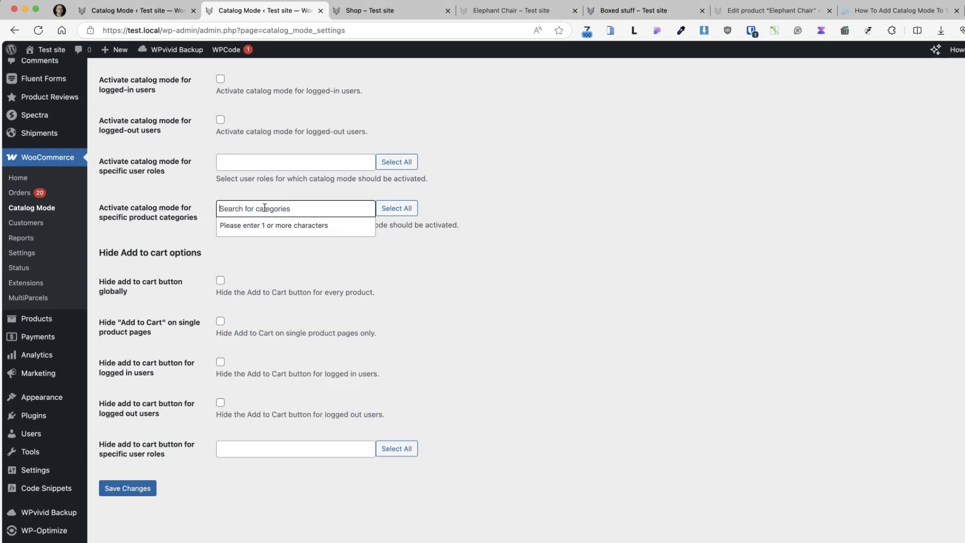
type("fur")
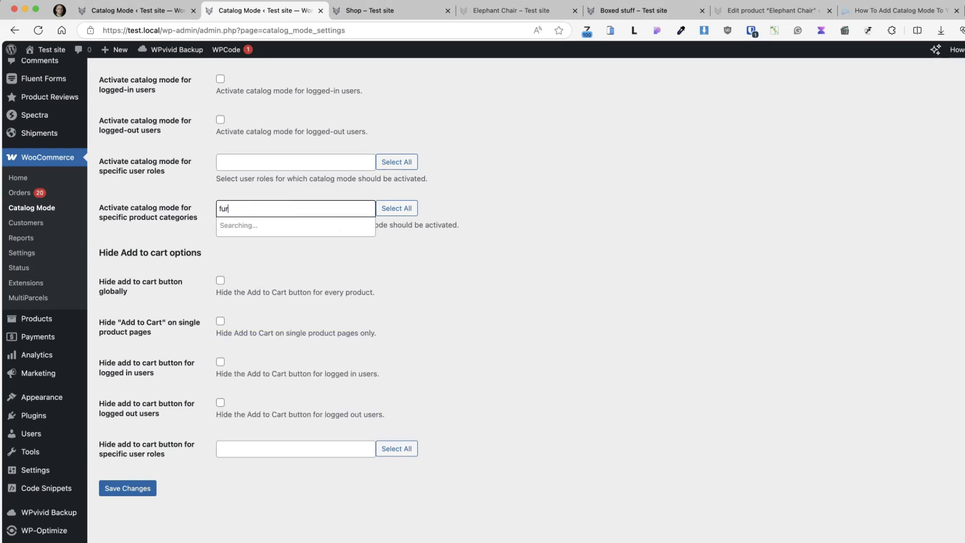
key("Return")
left_click(127, 488)
Open the store's Furniture category to check its product cards, and view the Blue Umbral product page
left_click(511, 10)
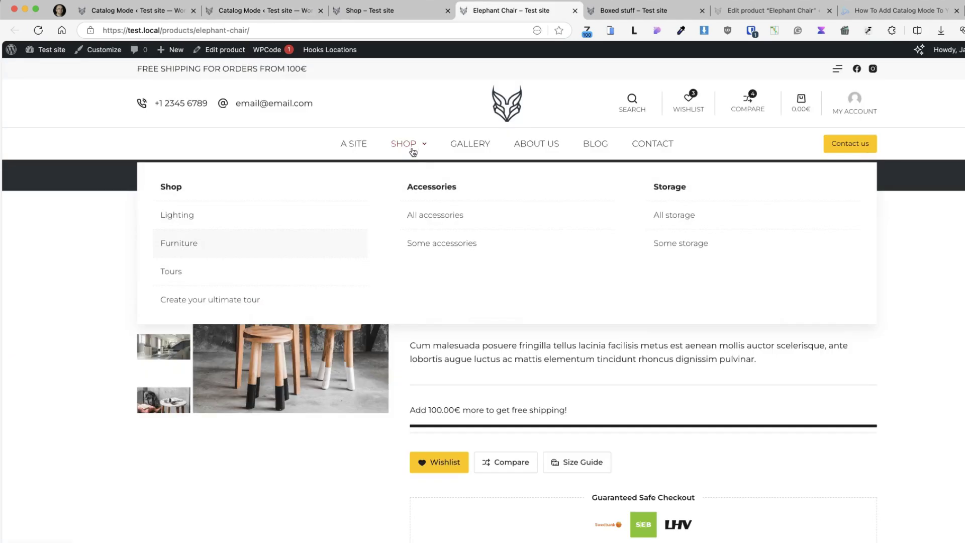
left_click(186, 247)
scroll(177, 354, "down", 3)
scroll(177, 354, "down", 3)
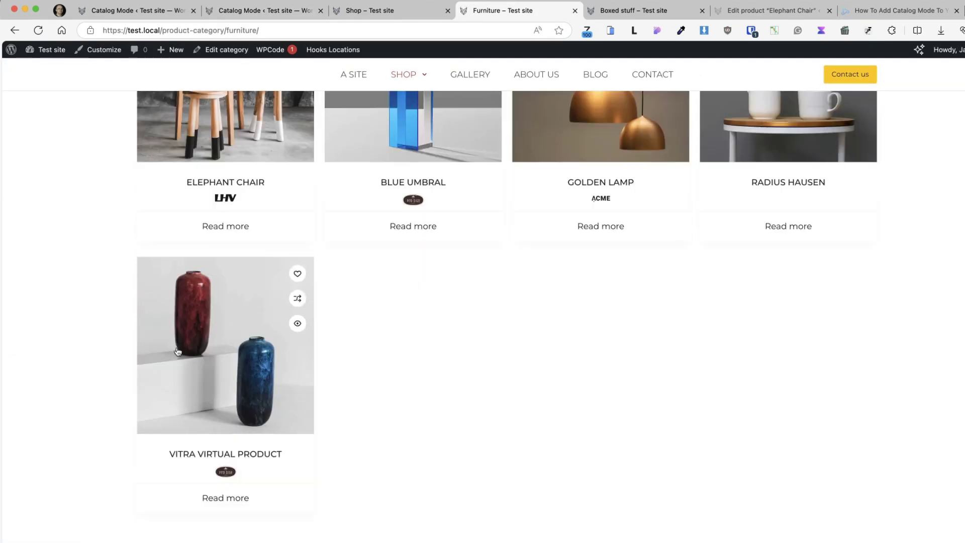
scroll(177, 353, "up", 6)
left_click(368, 327)
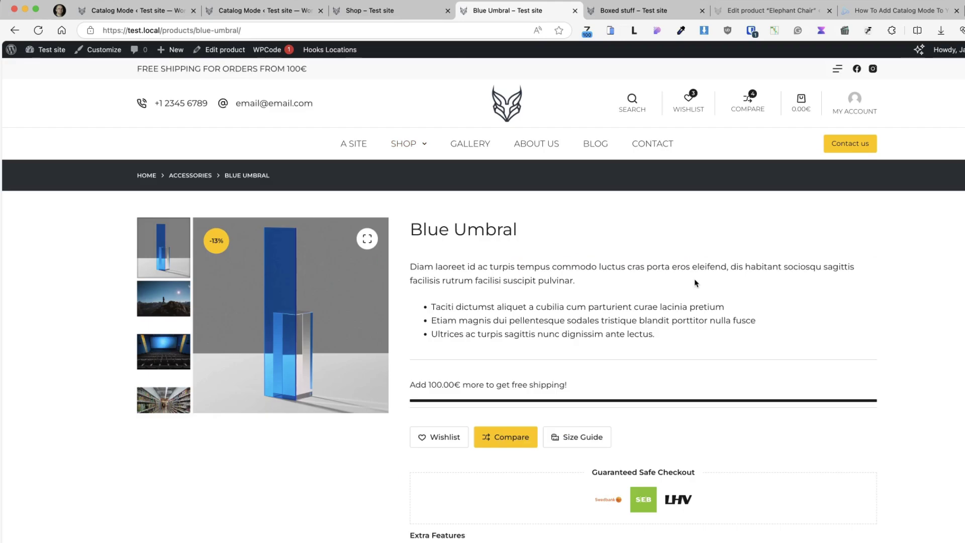
Open the main shop page and compare prices and purchase buttons of Furniture products with other categories
left_click(406, 144)
scroll(83, 280, "down", 10)
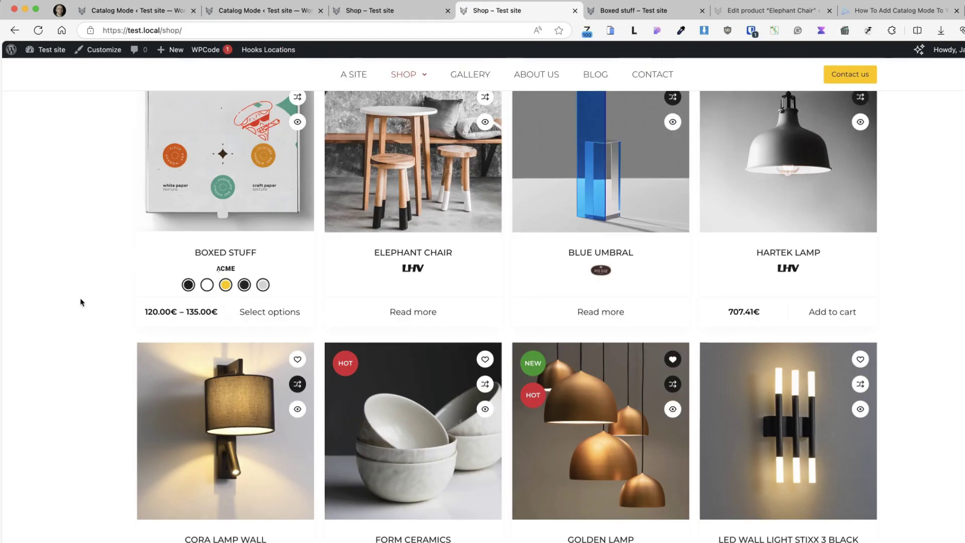
scroll(80, 302, "down", 2)
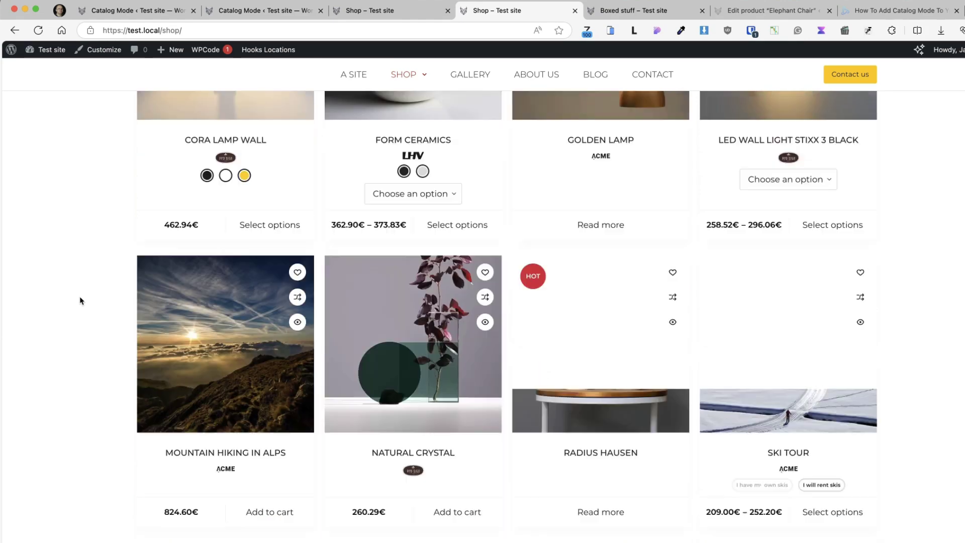
scroll(88, 329, "up", 12)
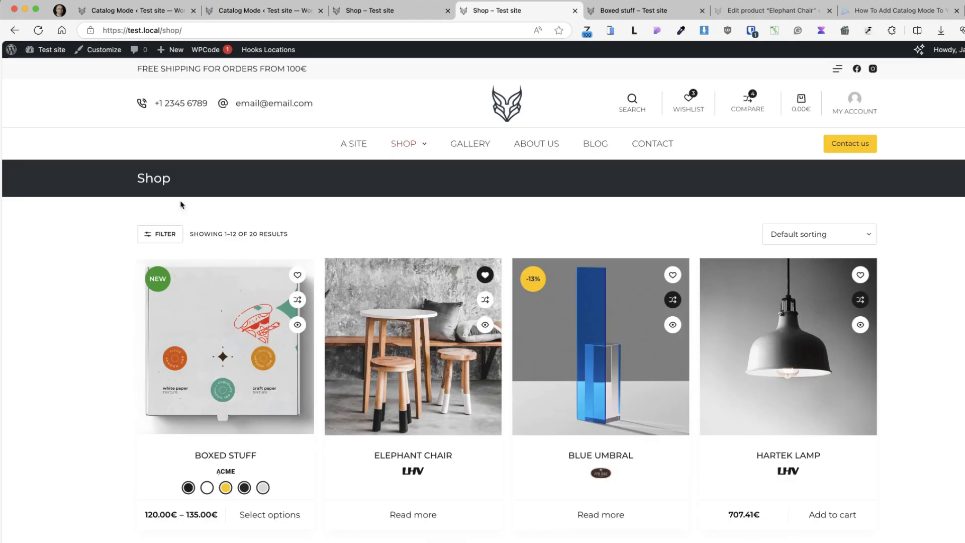
Remove Furniture from the product categories with catalog mode and save the settings
left_click(131, 10)
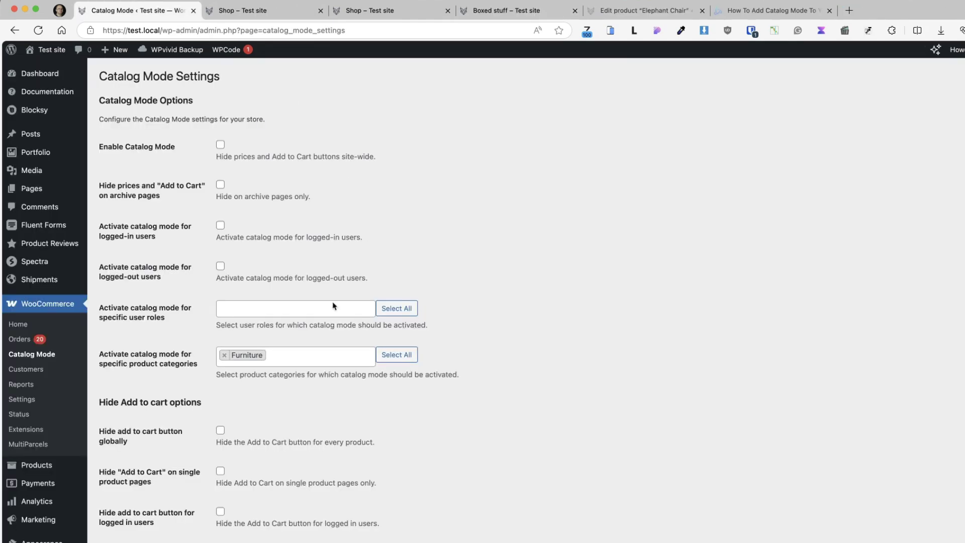
left_click(224, 355)
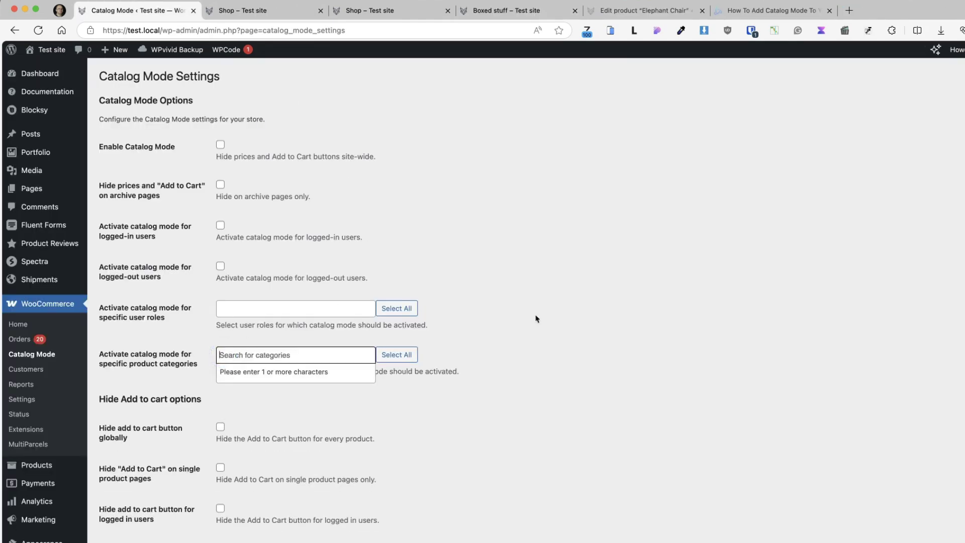
scroll(663, 319, "down", 3)
left_click(663, 319)
left_click(113, 491)
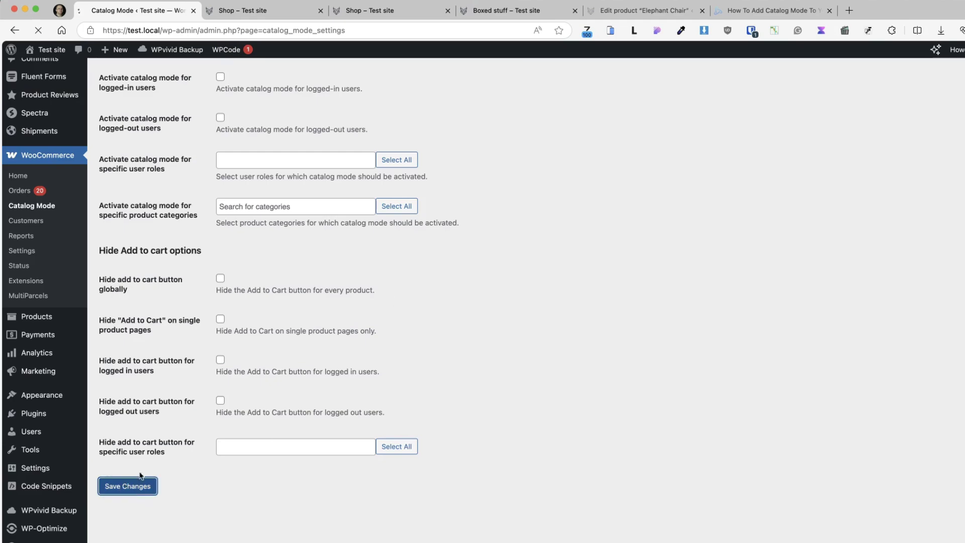
Open the Elephant Chair product for editing and review the Catalog Mode options in its product data
left_click(397, 10)
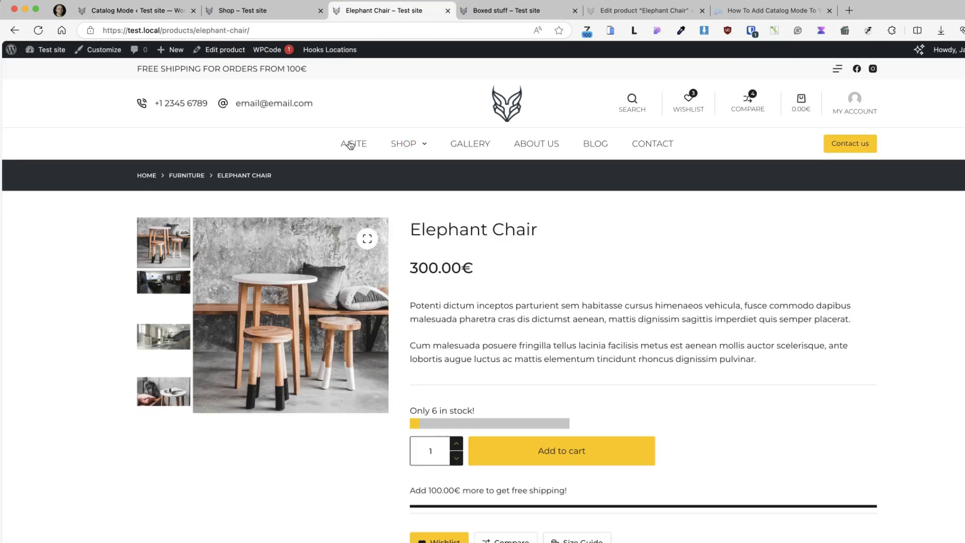
left_click(214, 50)
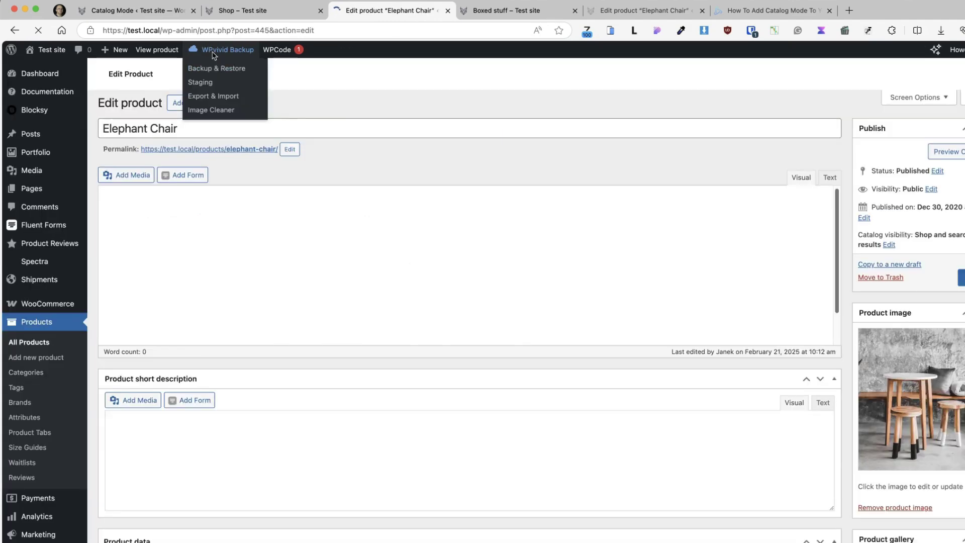
scroll(222, 327, "down", 10)
left_click(120, 330)
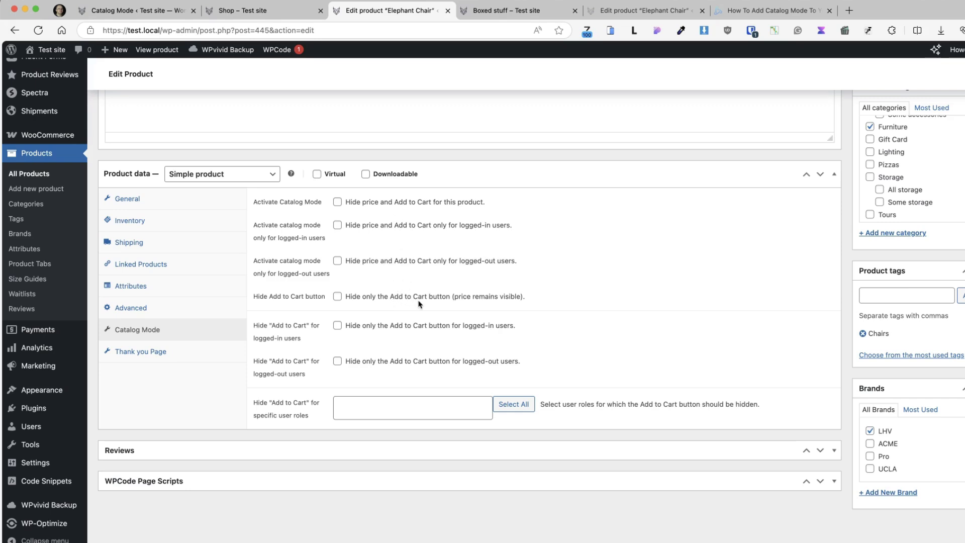
left_click(360, 413)
left_click(601, 372)
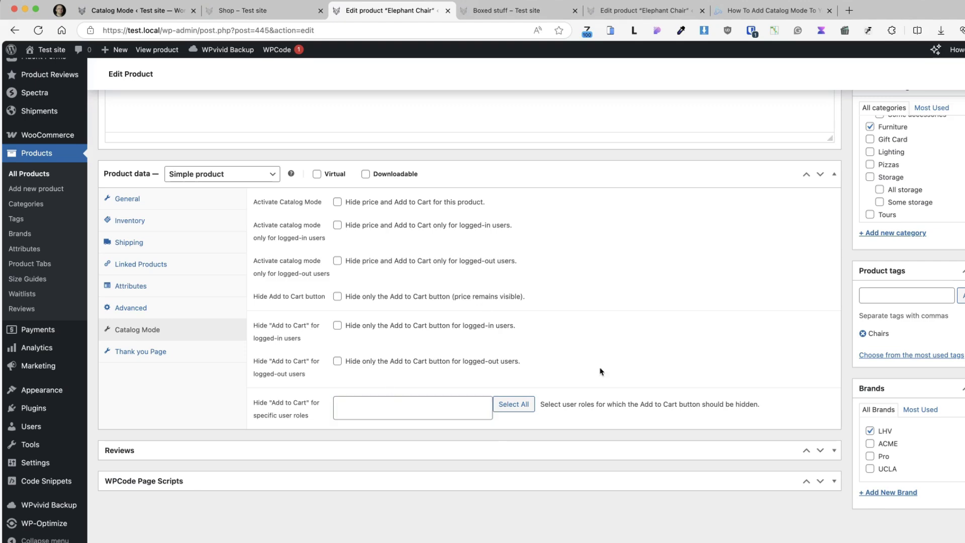
scroll(568, 323, "up", 10)
scroll(567, 324, "up", 15)
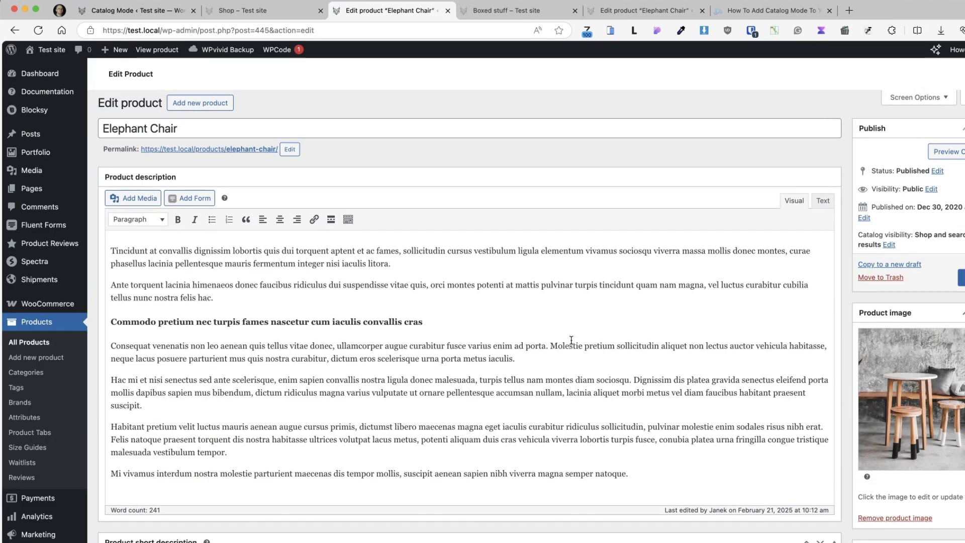
Open WooCommerce's Custom Endpoints list and bring up the Shipping information endpoint in the editor
mouse_move(58, 312)
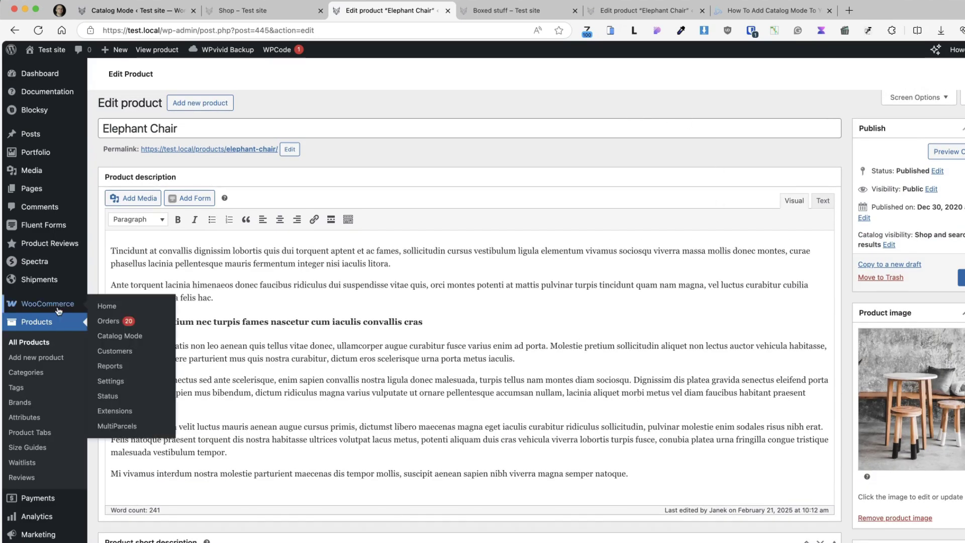
left_click(117, 337)
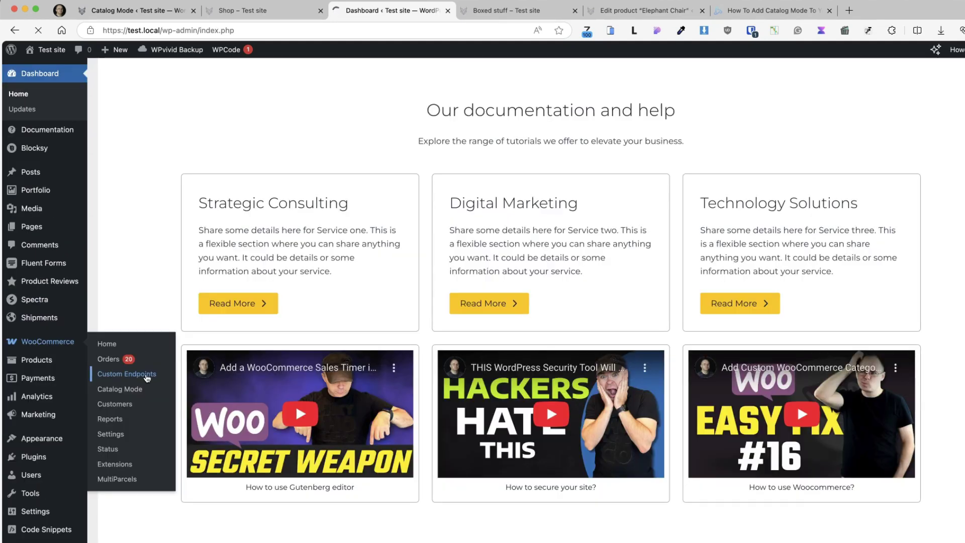
left_click(147, 374)
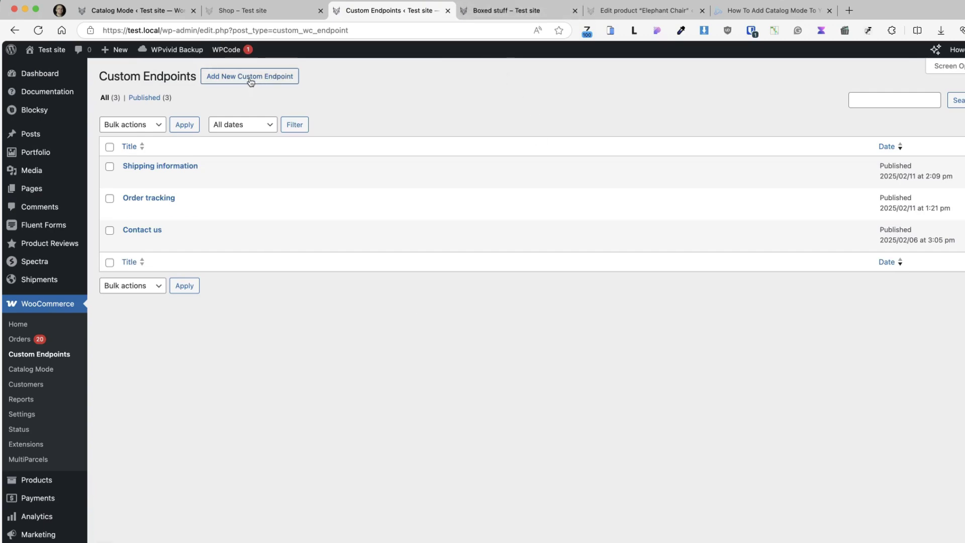
left_click(189, 167)
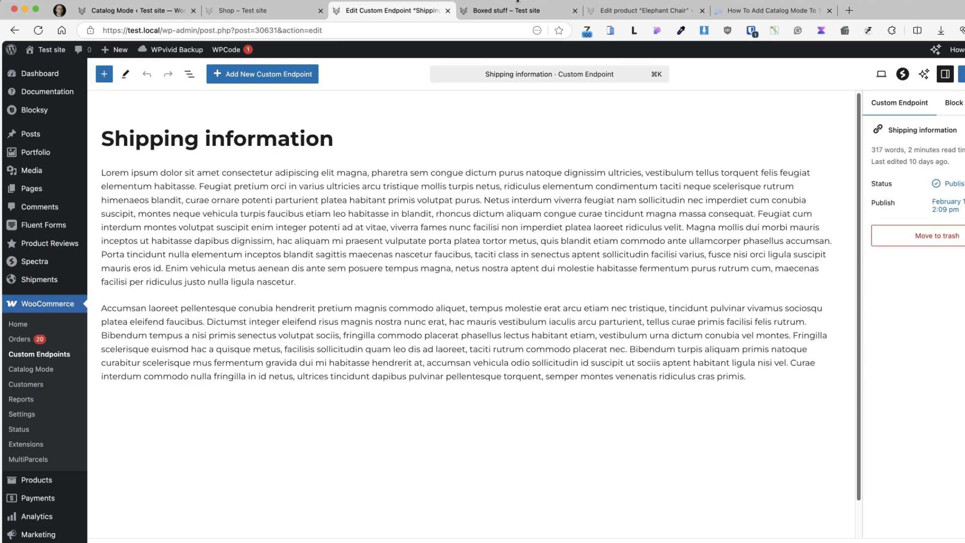
View the Shipping information and Order tracking pages in the store's My account area, and return to the Custom Endpoints list
left_click(518, 2)
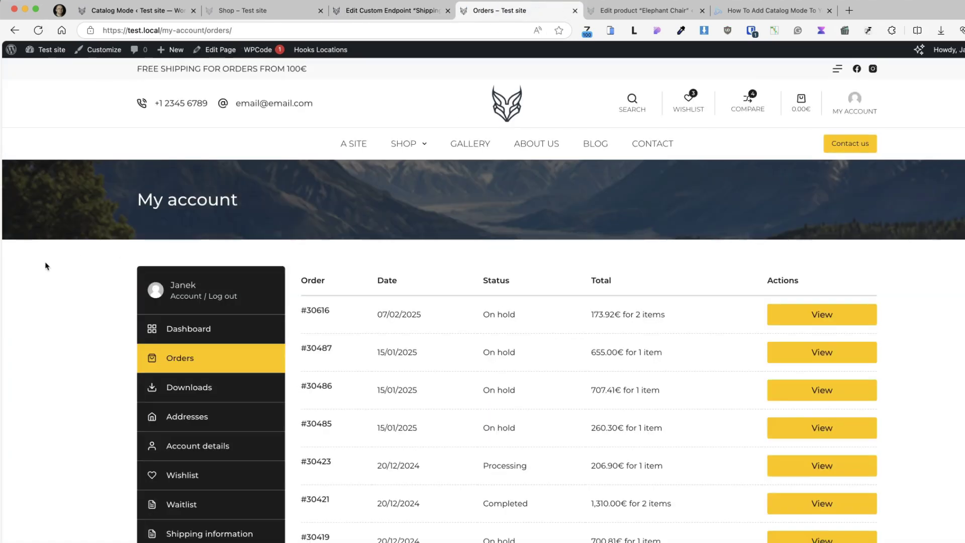
scroll(42, 279, "down", 3)
left_click(207, 390)
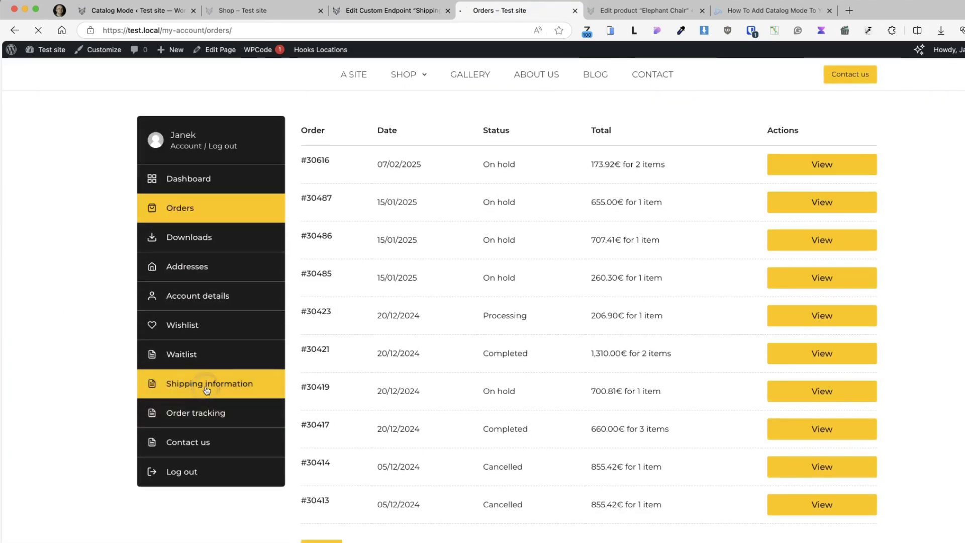
scroll(201, 388, "down", 2)
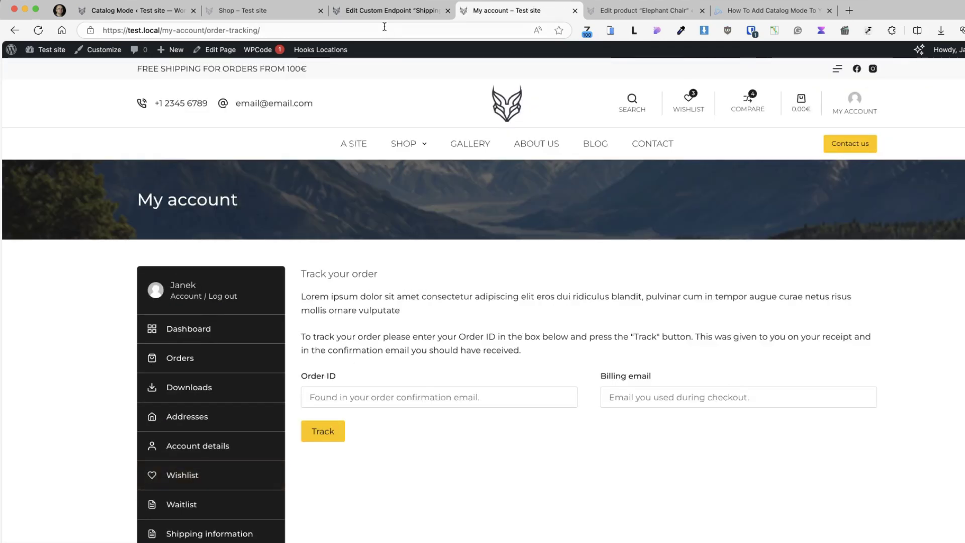
left_click(381, 12)
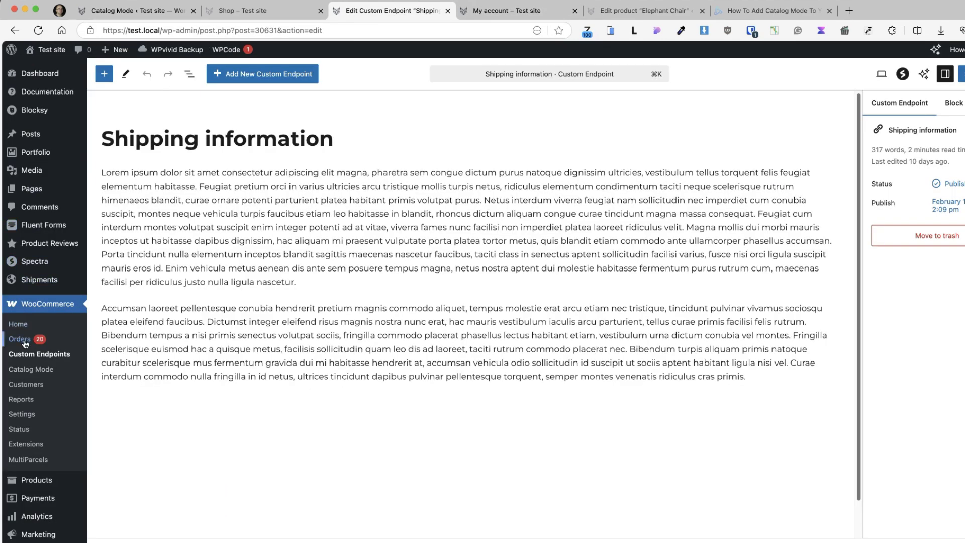
left_click(67, 356)
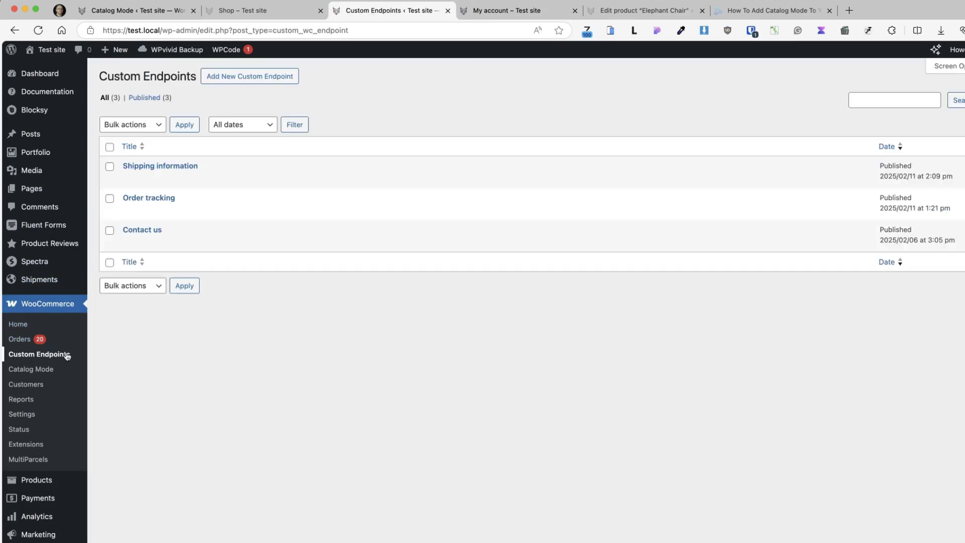